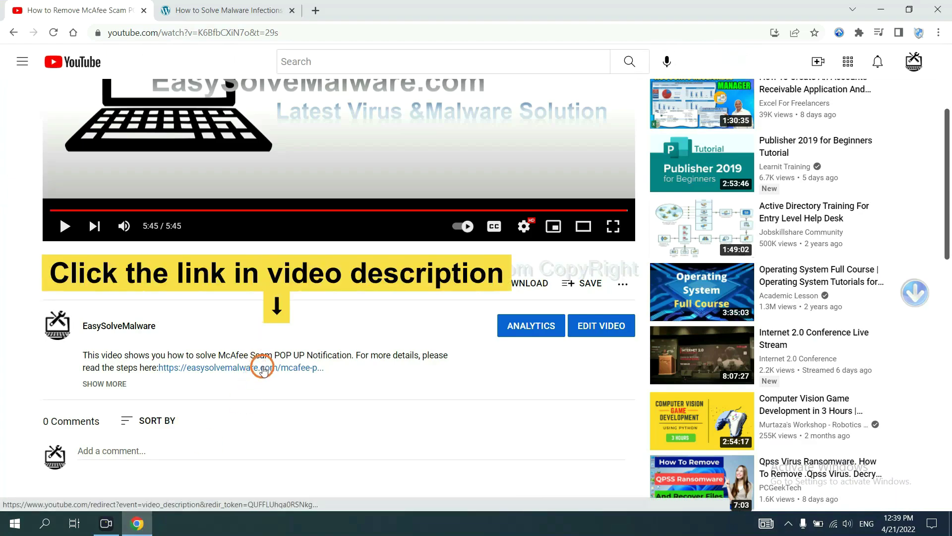
Step: Download the SpyHunter for Windows installer from the guide page and run the downloaded .exe
{"action": "left_click", "coordinate": [888, 224]}
{"action": "scroll", "coordinate": [888, 224], "scroll_direction": "down", "scroll_amount": 4}
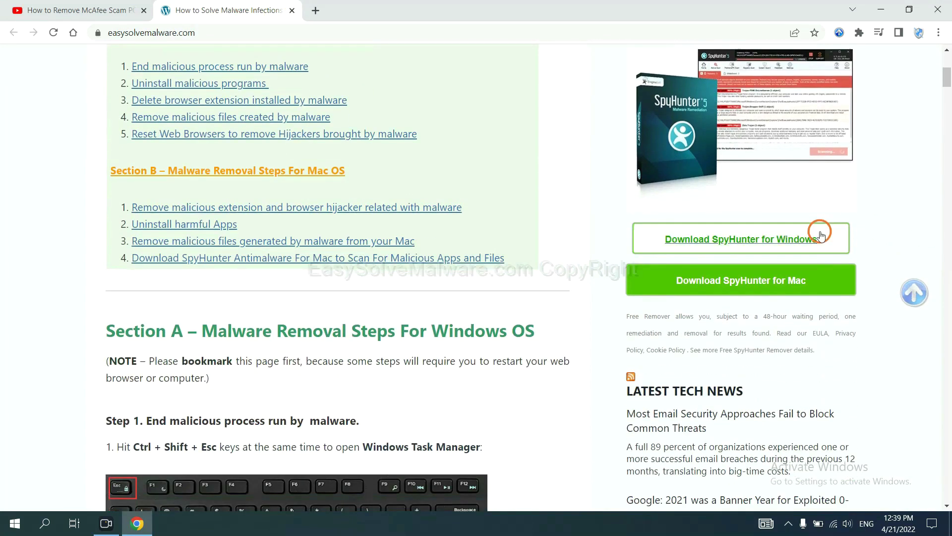
{"action": "left_click", "coordinate": [810, 238]}
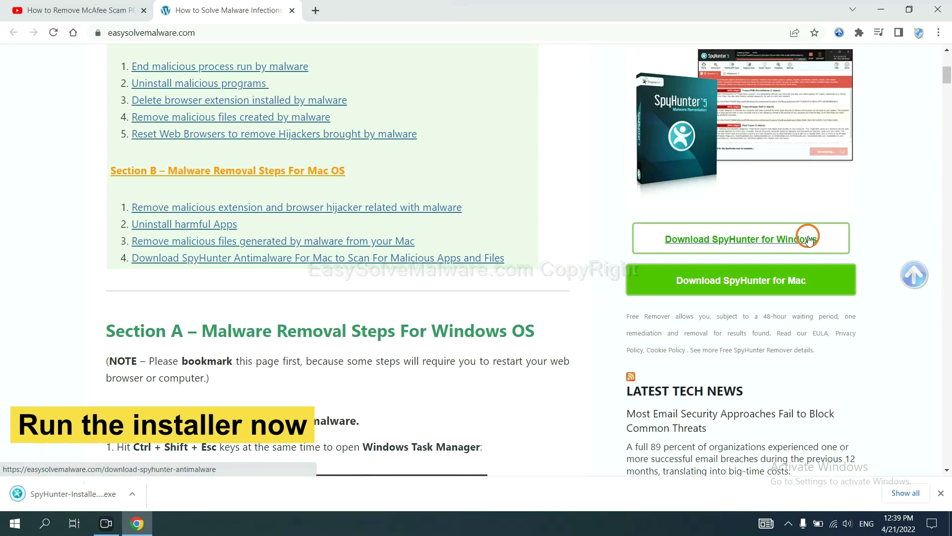
{"action": "left_click", "coordinate": [60, 495]}
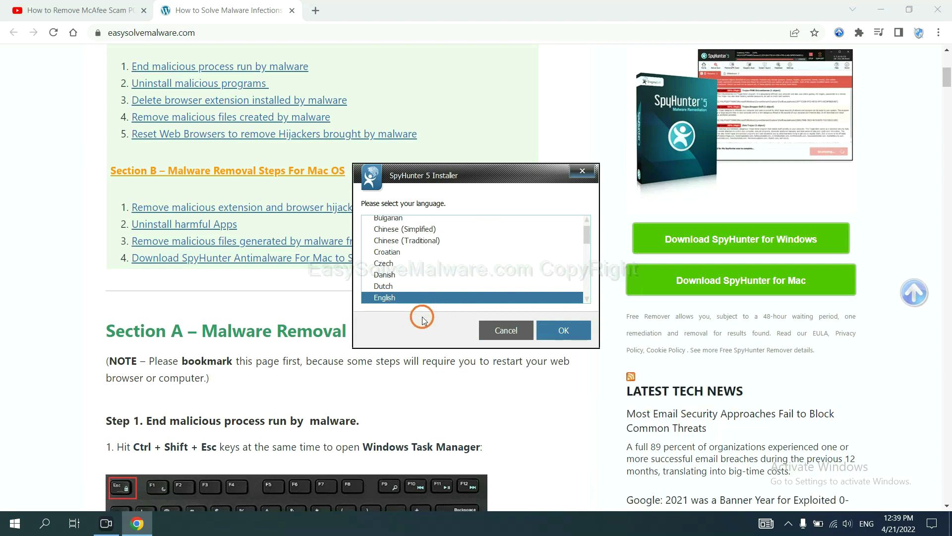
Step: Install SpyHunter 5 in English, accepting the EULA, and finish setup to reach its Welcome screen
{"action": "left_click", "coordinate": [544, 324]}
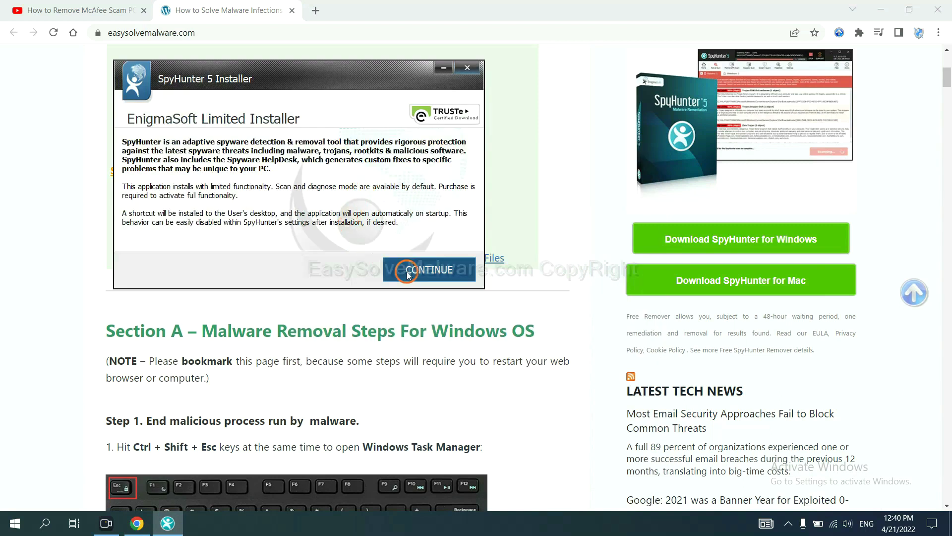
{"action": "left_click", "coordinate": [406, 272]}
{"action": "left_click", "coordinate": [306, 238]}
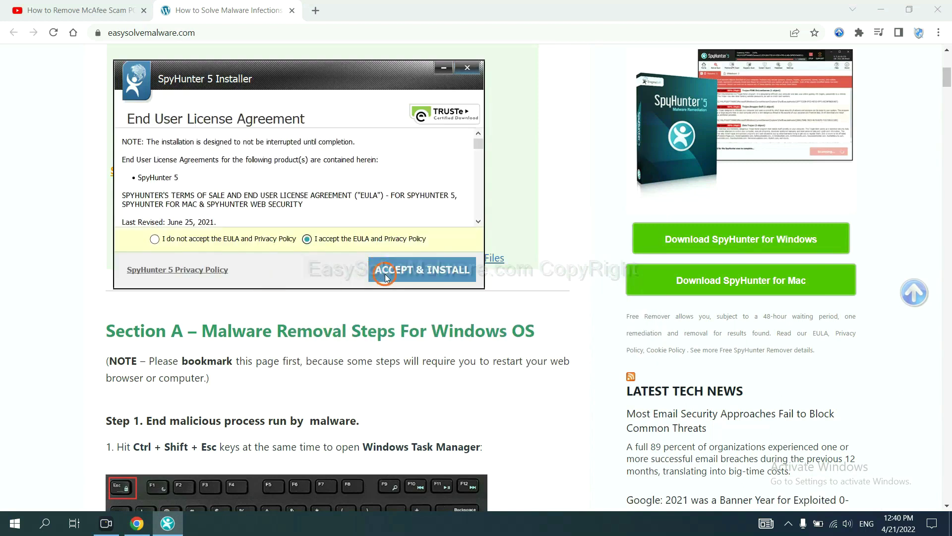
{"action": "left_click", "coordinate": [386, 275]}
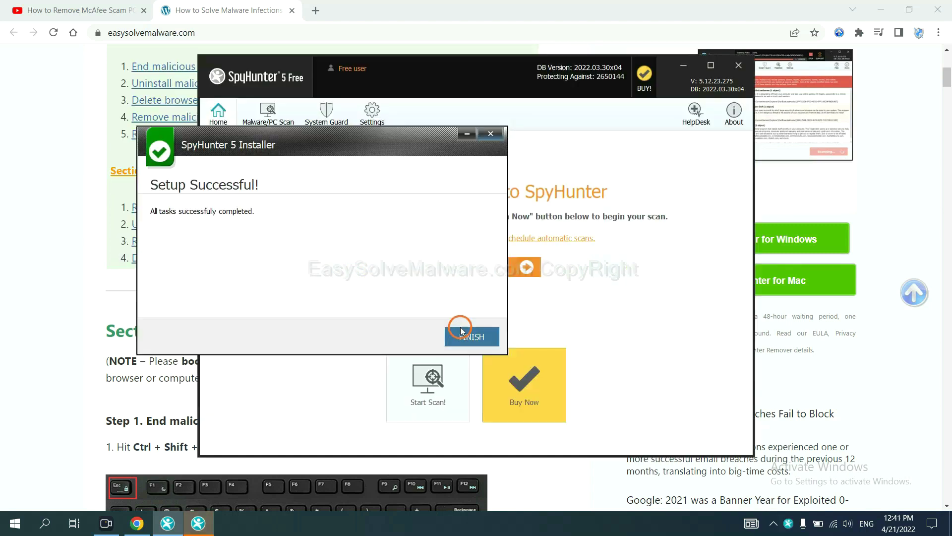
{"action": "left_click", "coordinate": [471, 333]}
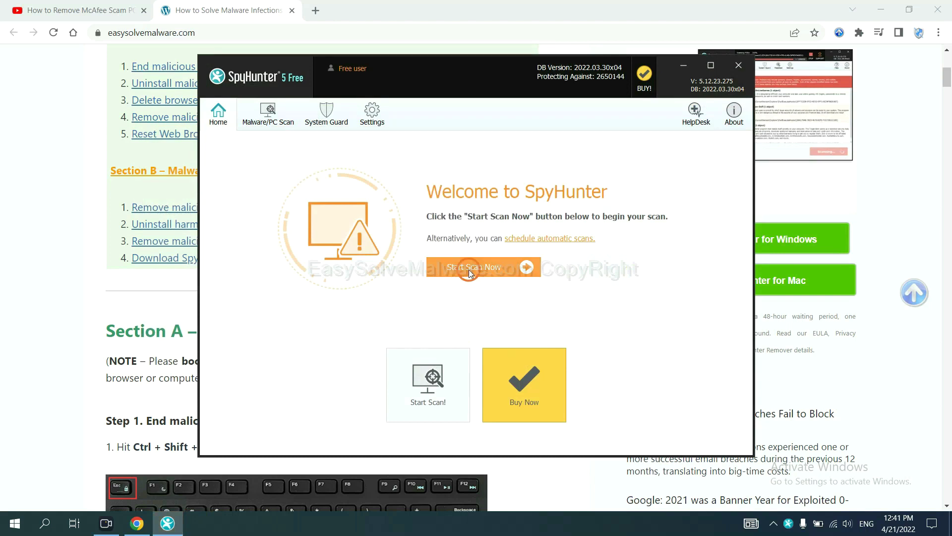
Step: Scan the computer, then continue past the remove360.bat unknown-object result to the registration prompt
{"action": "left_click", "coordinate": [468, 269]}
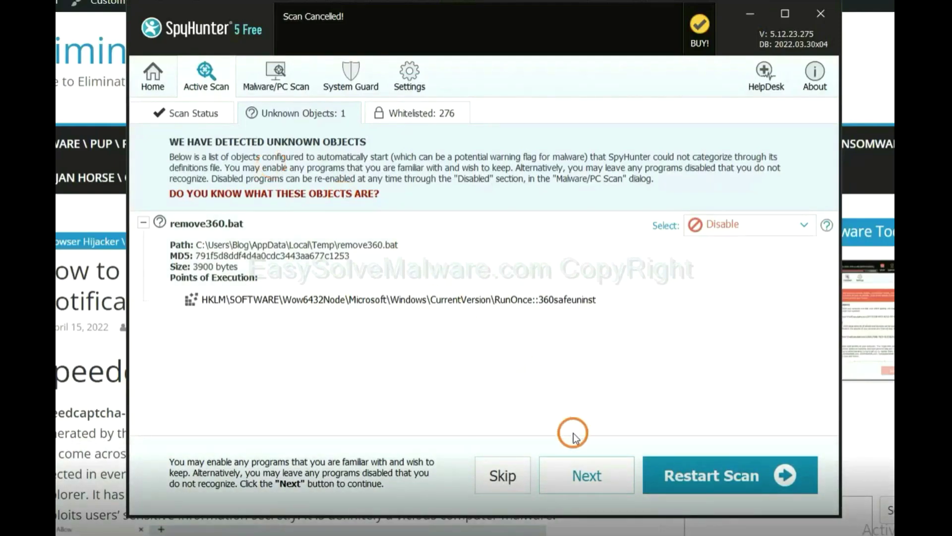
{"action": "left_click", "coordinate": [586, 478]}
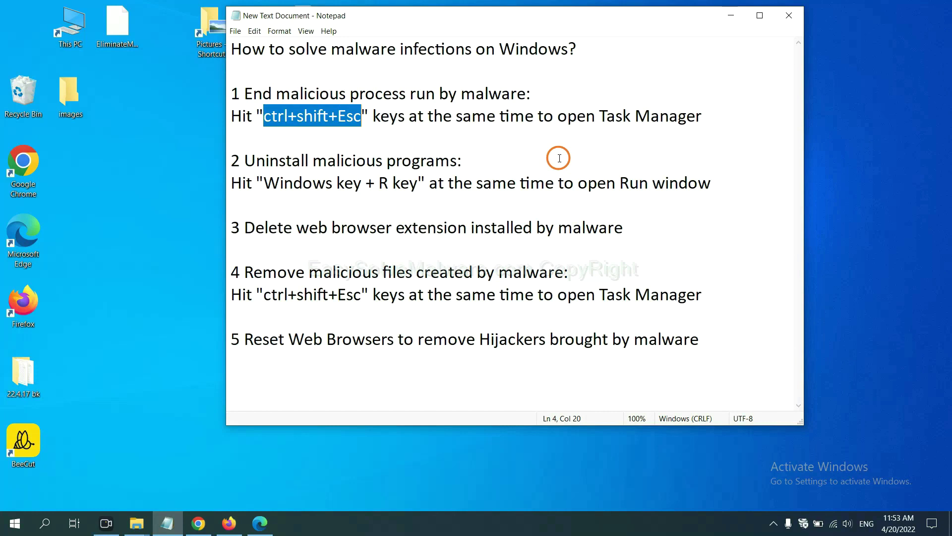
{"action": "left_click", "coordinate": [334, 119]}
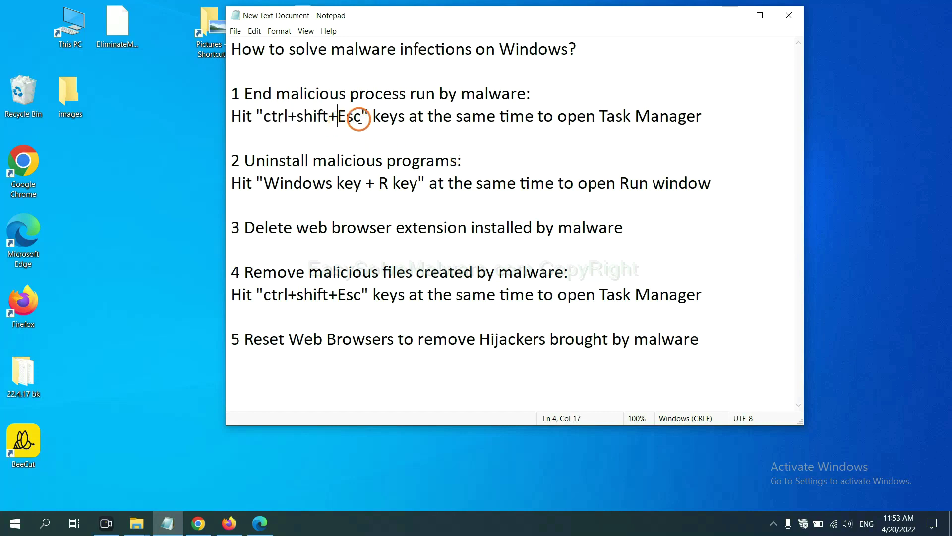
{"action": "left_click_drag", "start_coordinate": [362, 119], "coordinate": [267, 119]}
{"action": "key", "text": "ctrl+shift+Escape"}
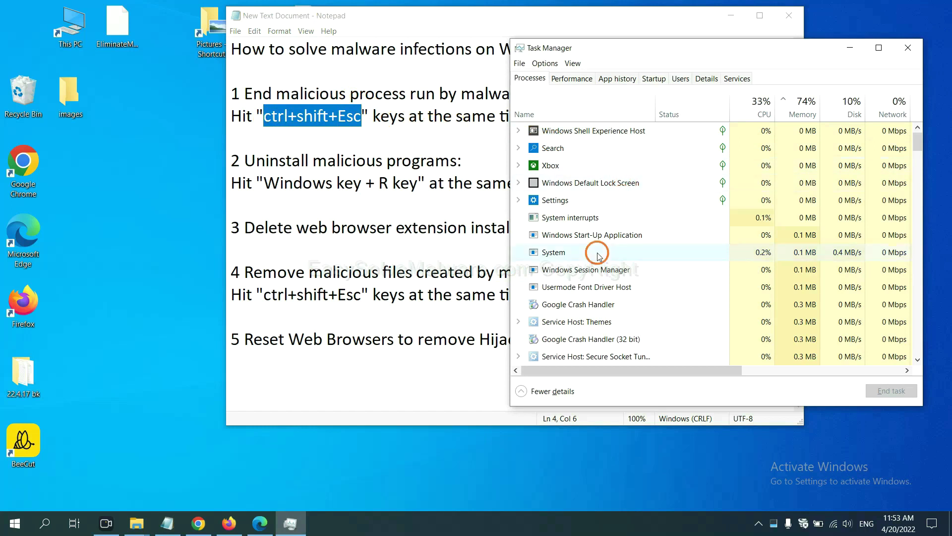
{"action": "left_click", "coordinate": [636, 251]}
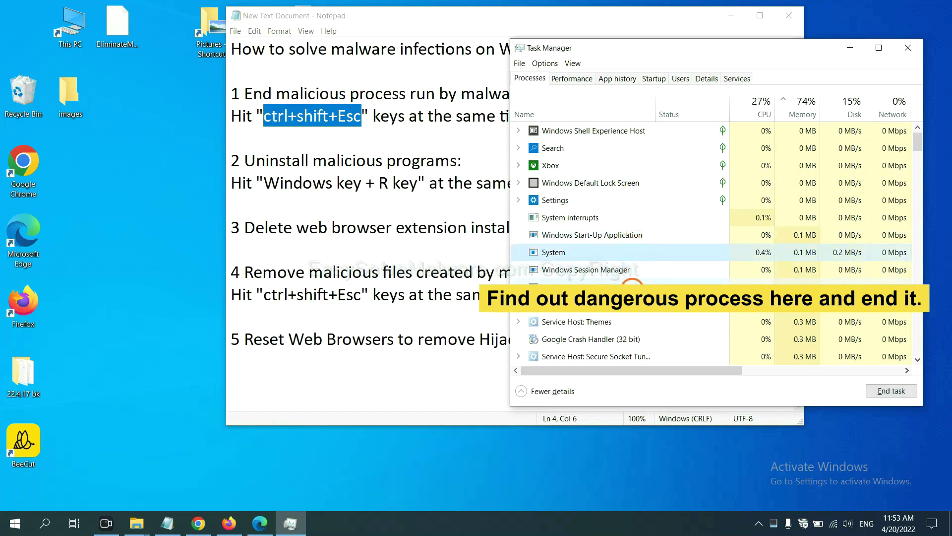
{"action": "left_click", "coordinate": [633, 287]}
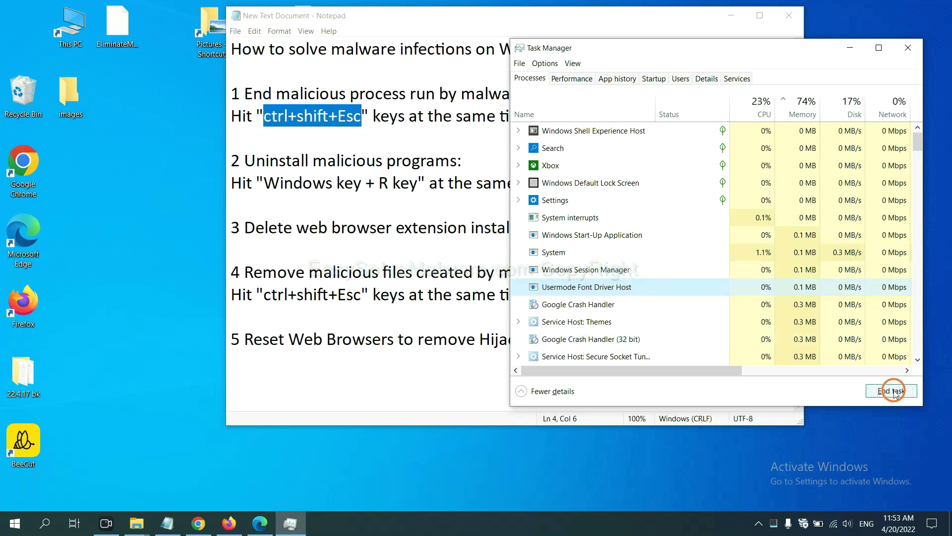
{"action": "left_click", "coordinate": [906, 48]}
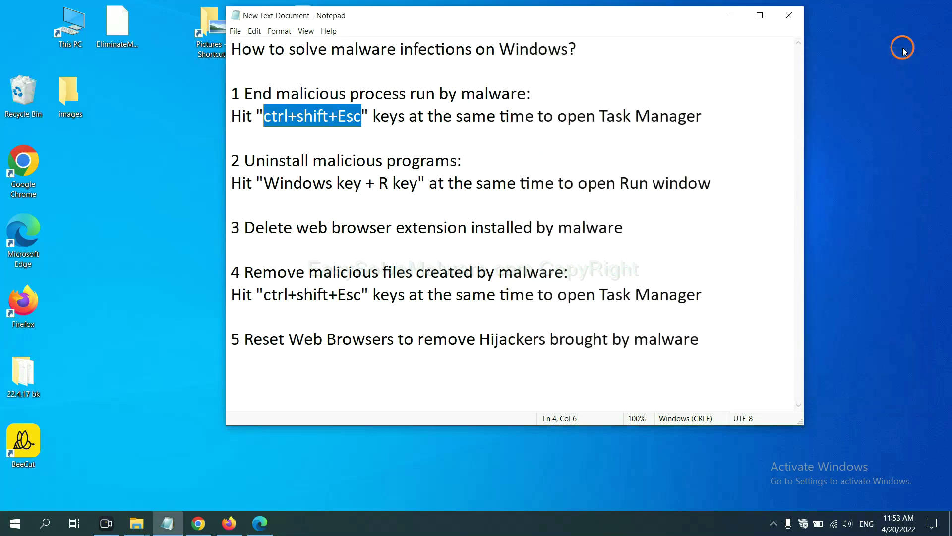
{"action": "left_click", "coordinate": [591, 198]}
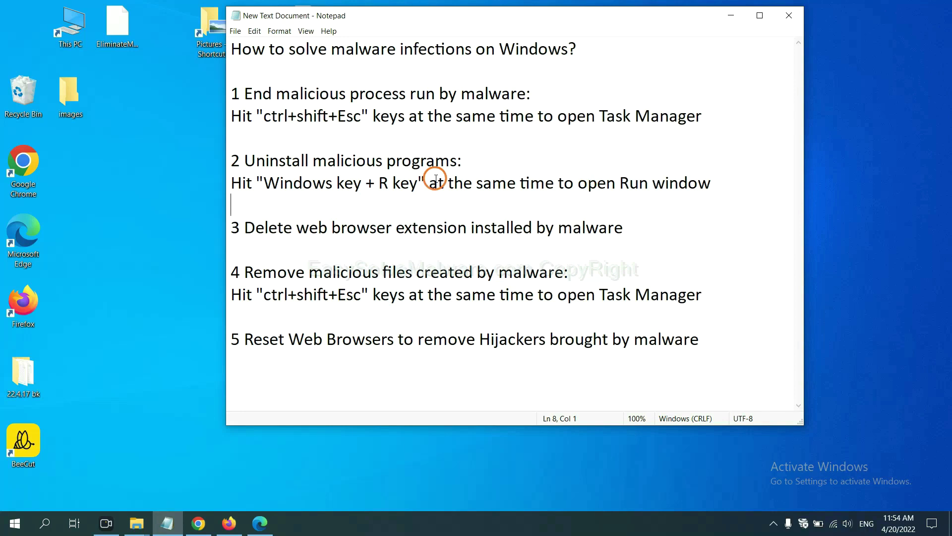
Step: Open the Run dialog beside step 2 of the notes, with 'control panel' entered as the command
{"action": "left_click_drag", "start_coordinate": [262, 187], "coordinate": [416, 193]}
{"action": "key", "text": "super+r"}
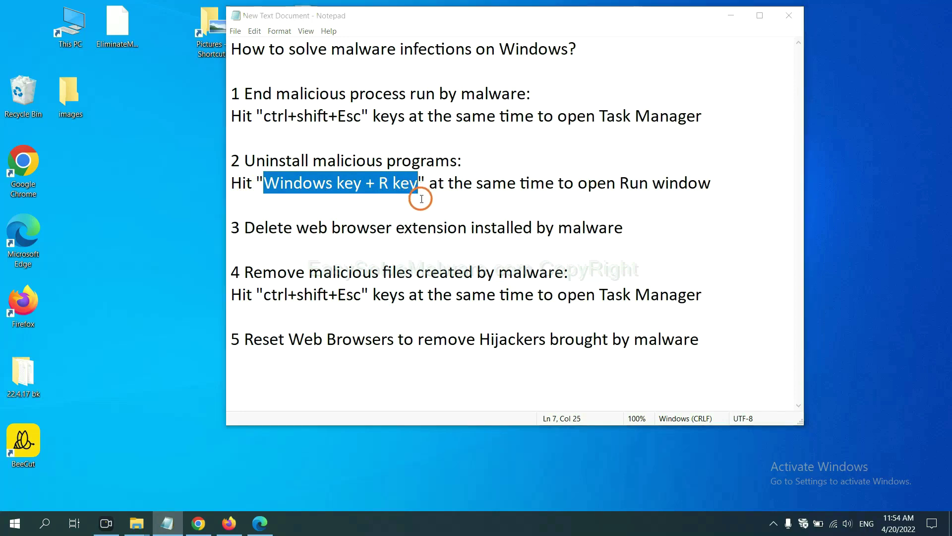
{"action": "left_click_drag", "start_coordinate": [106, 390], "coordinate": [728, 167]}
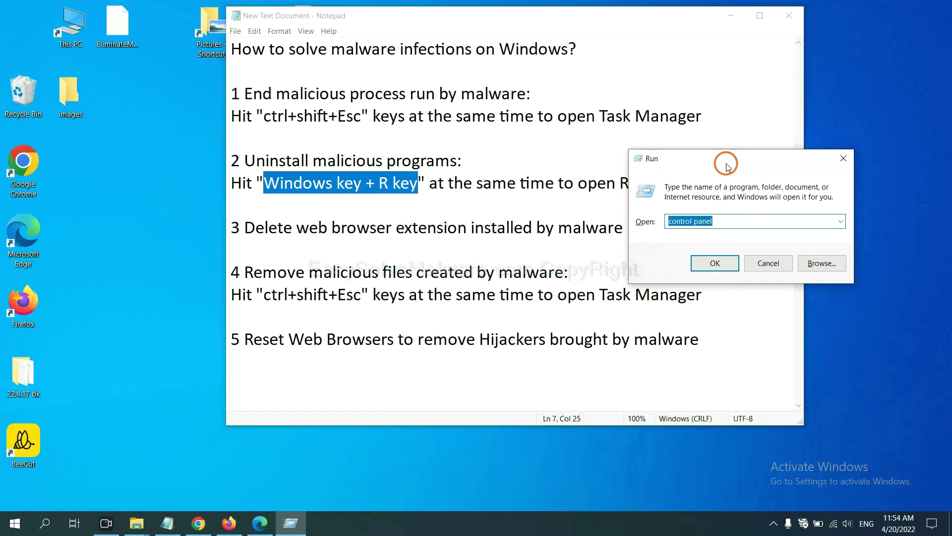
{"action": "left_click", "coordinate": [733, 220]}
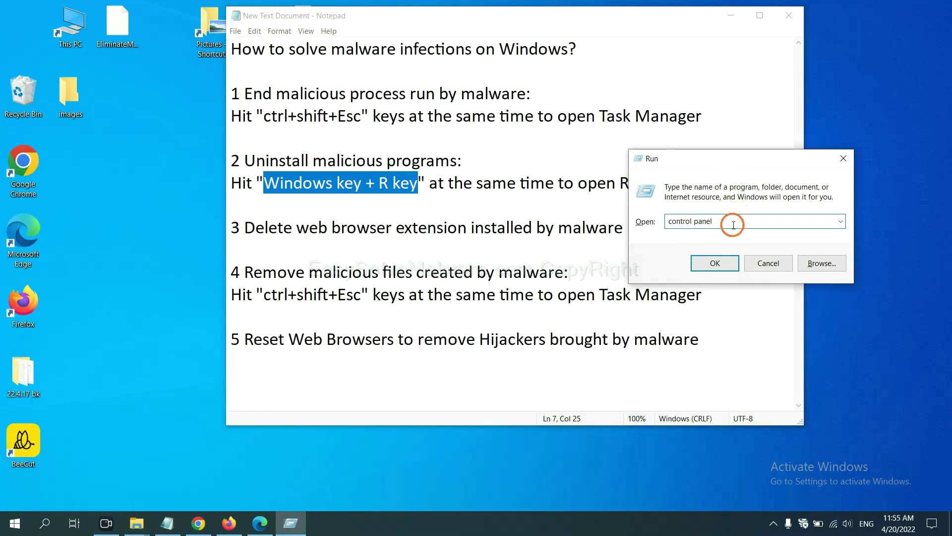
{"action": "left_click_drag", "start_coordinate": [733, 220], "coordinate": [659, 221]}
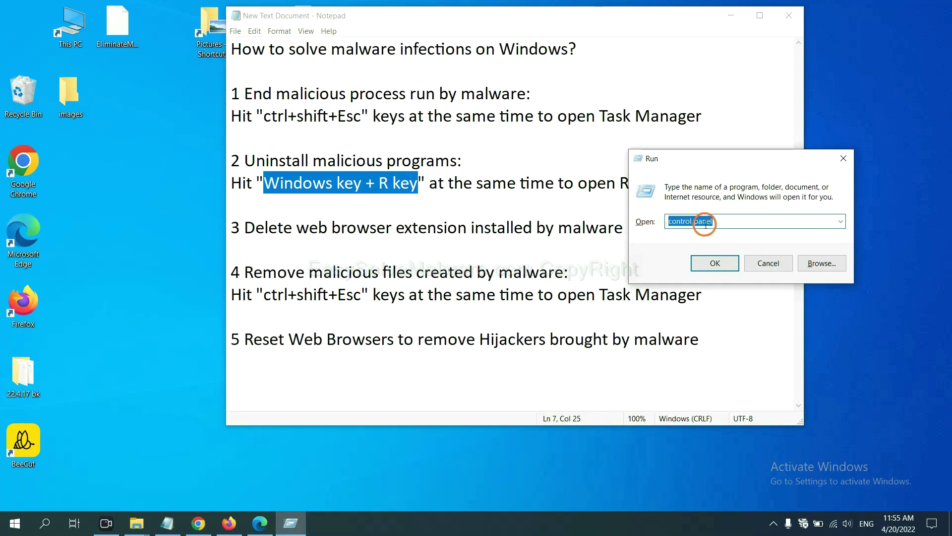
Step: Launch Control Panel, inspect Xiph.Org Open Codecs in Programs and Features, then close the list
{"action": "left_click", "coordinate": [711, 265]}
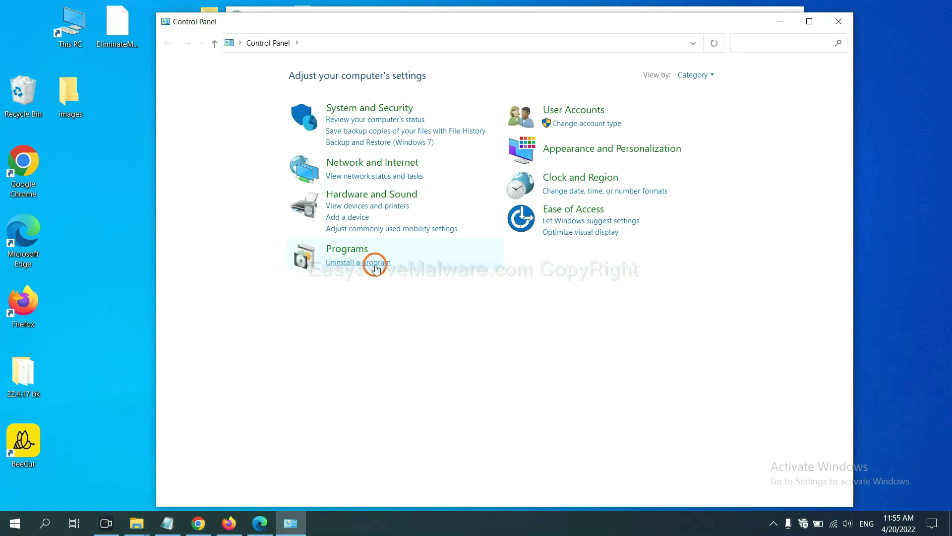
{"action": "left_click", "coordinate": [376, 263]}
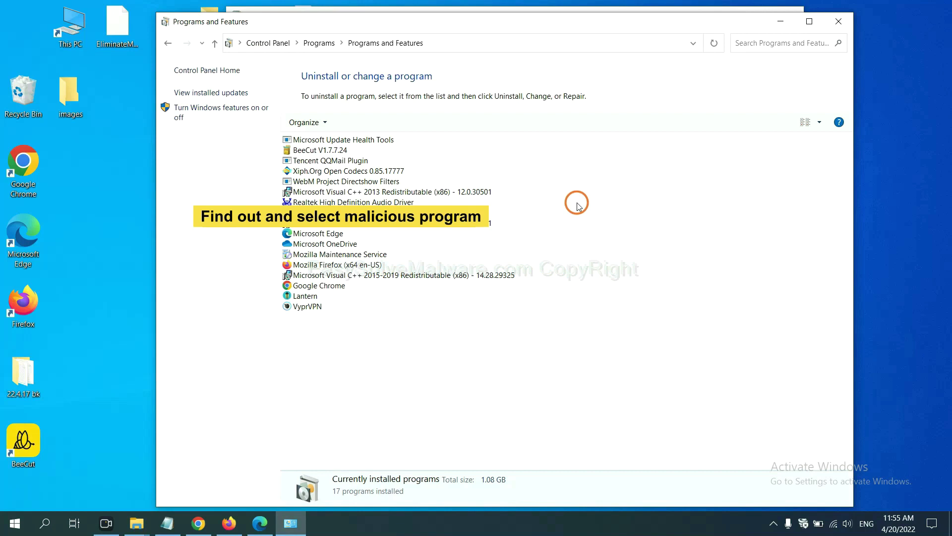
{"action": "left_click", "coordinate": [375, 171]}
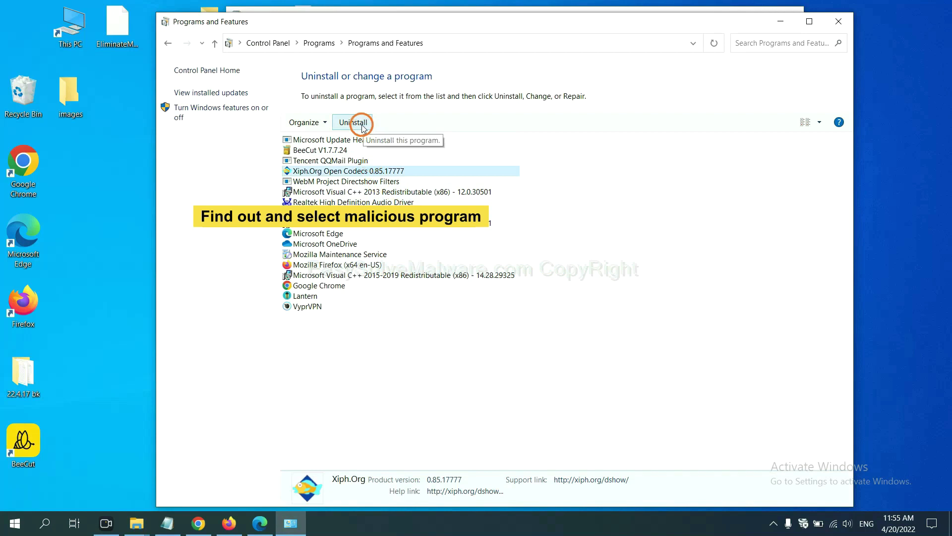
{"action": "left_click", "coordinate": [842, 22]}
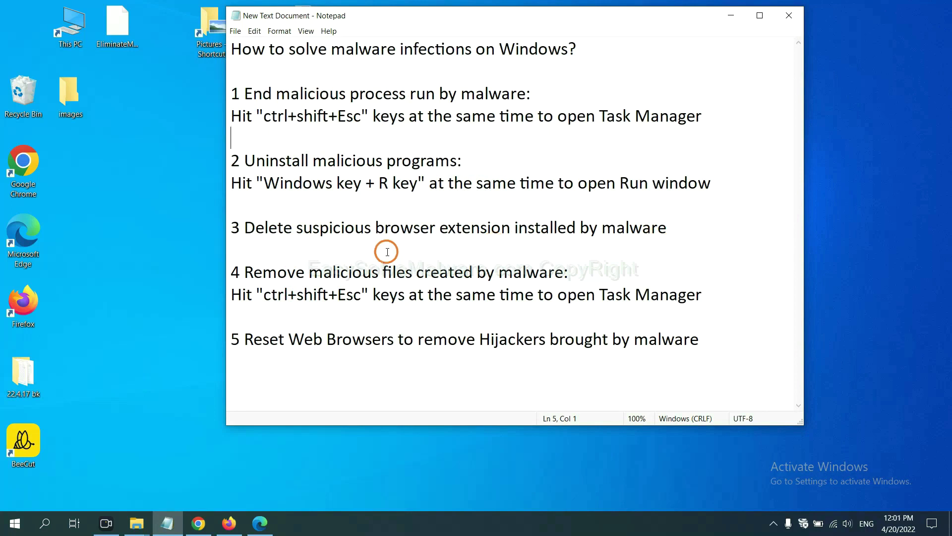
Step: Open Chrome's Extensions page through More tools to view the Scroll To Top extension
{"action": "left_click", "coordinate": [202, 523]}
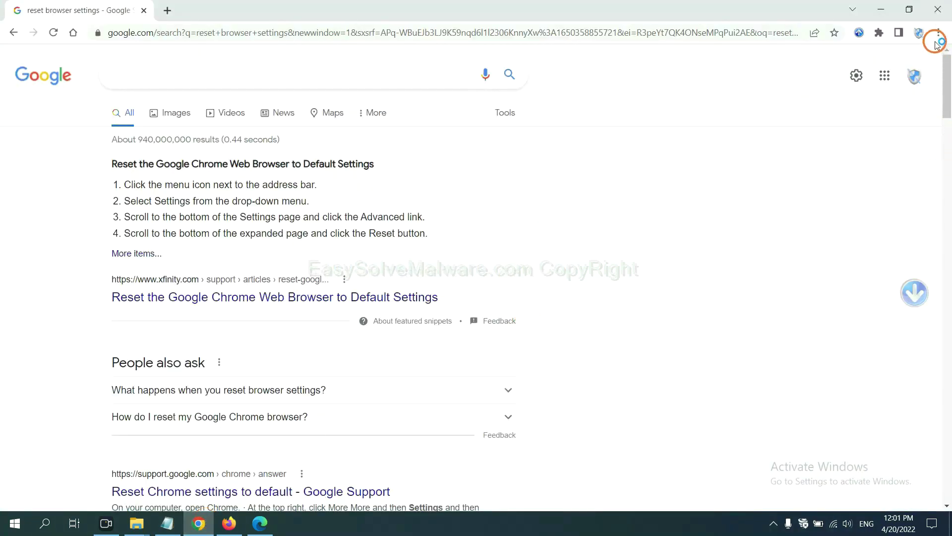
{"action": "left_click", "coordinate": [939, 35]}
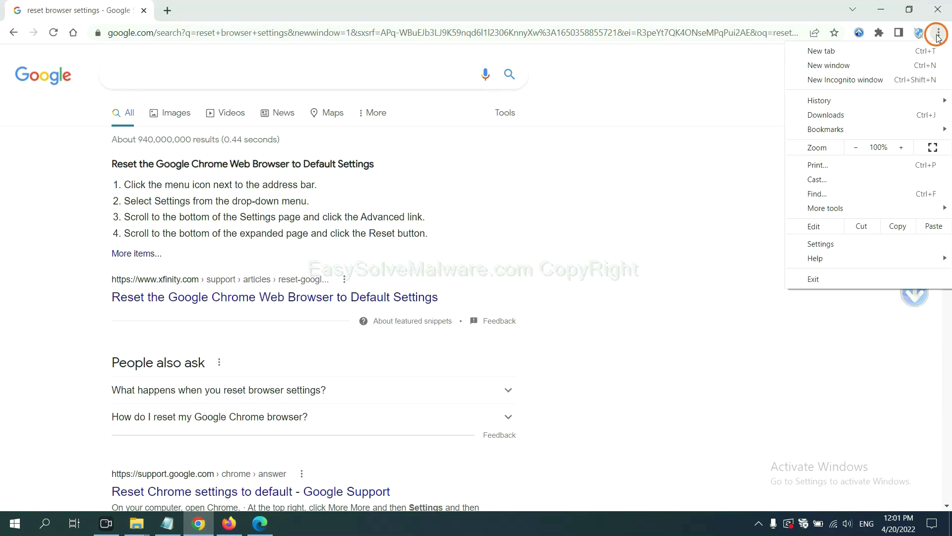
{"action": "mouse_move", "coordinate": [854, 208]}
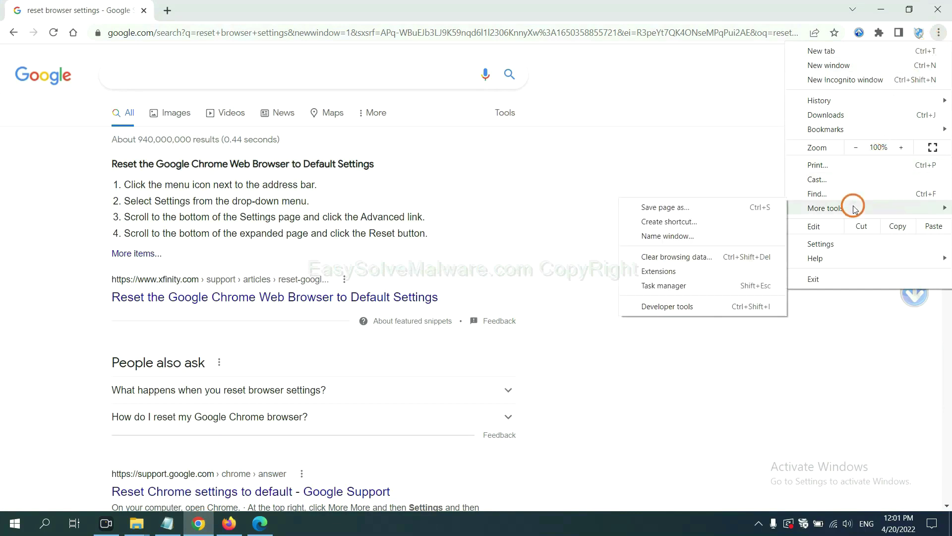
{"action": "left_click", "coordinate": [701, 271]}
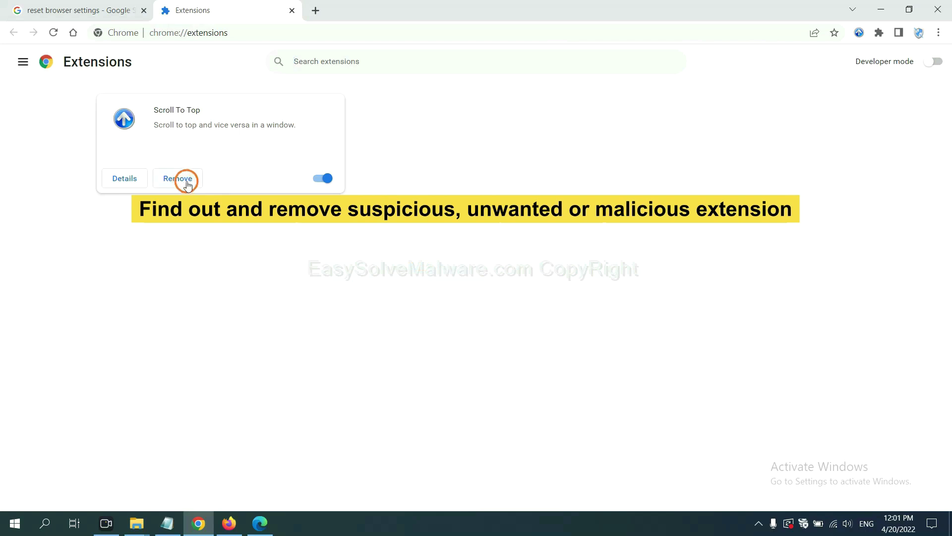
Step: Show removal options for GIPHY for Firefox in Firefox's Add-ons Manager, then move to Microsoft Edge
{"action": "left_click", "coordinate": [228, 523]}
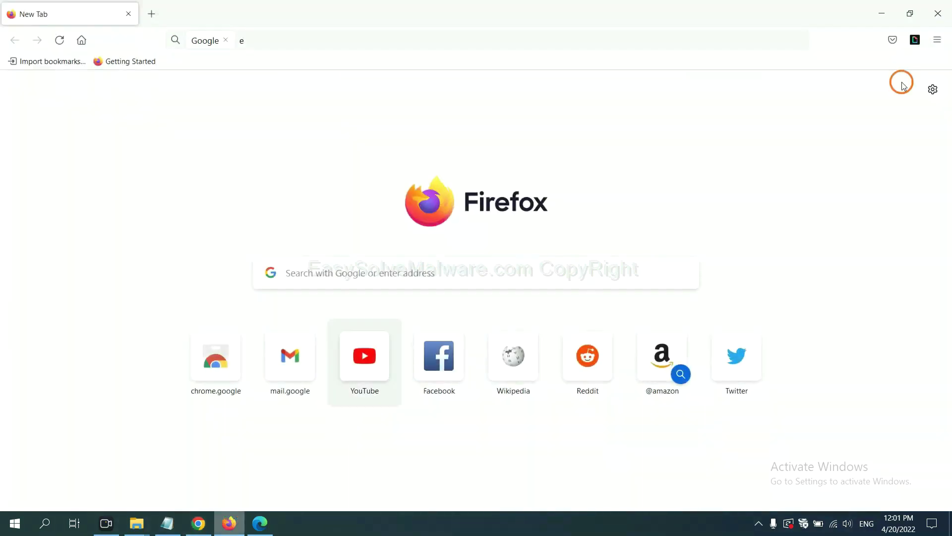
{"action": "left_click", "coordinate": [938, 41]}
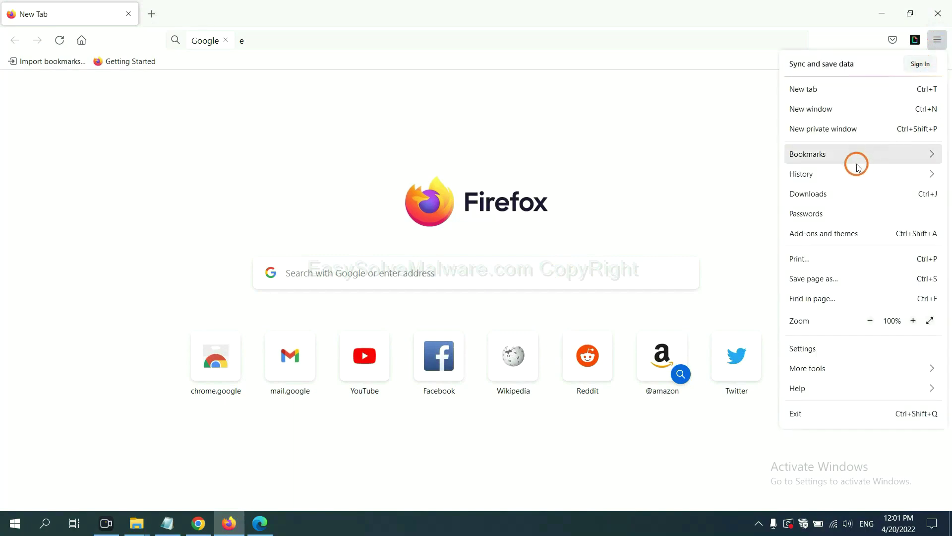
{"action": "left_click", "coordinate": [833, 240]}
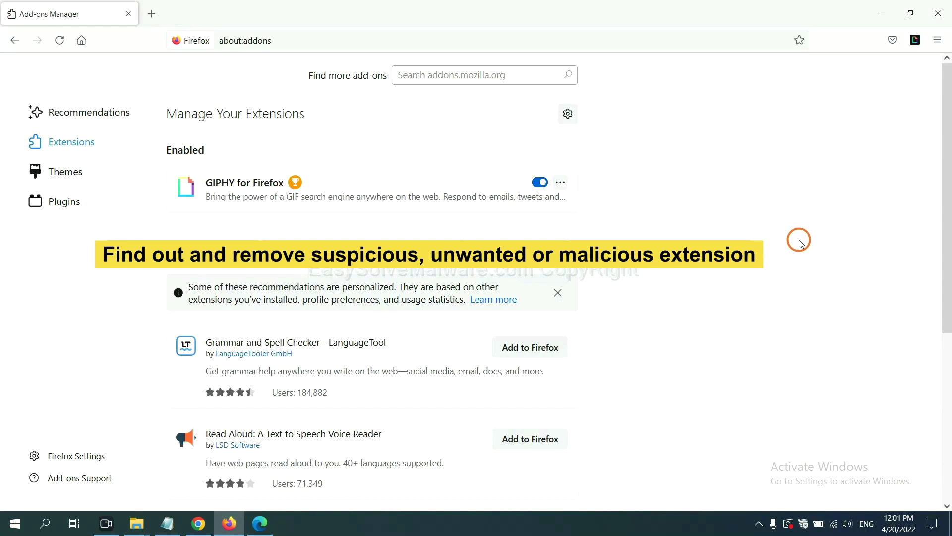
{"action": "left_click", "coordinate": [561, 183]}
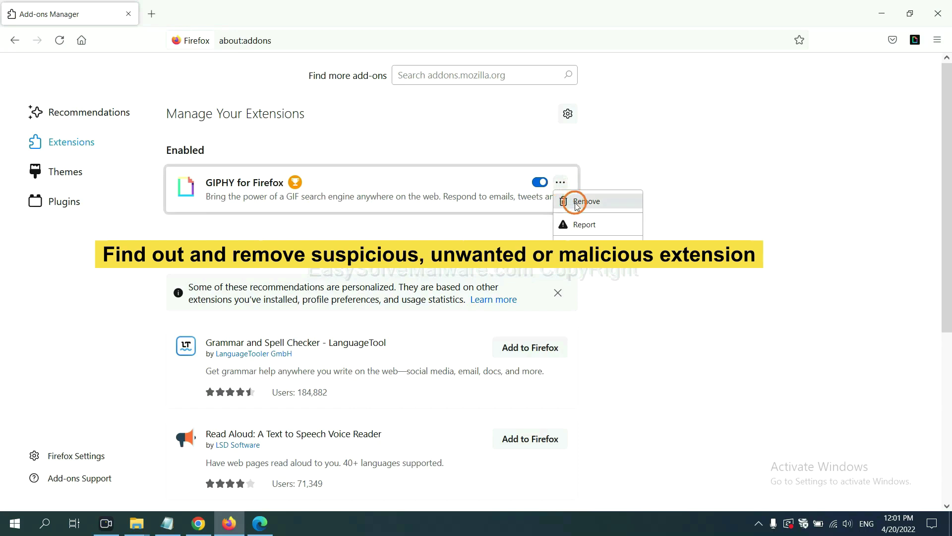
{"action": "left_click", "coordinate": [260, 526]}
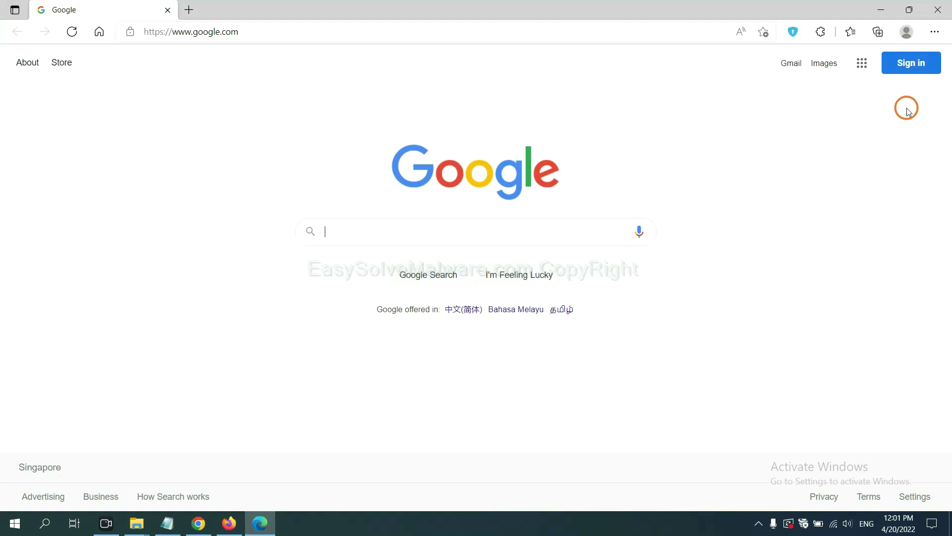
Step: Remove the ArcVpn Free Fast VPN Proxy extension from Edge's extensions page, then return to Notepad
{"action": "left_click", "coordinate": [934, 33]}
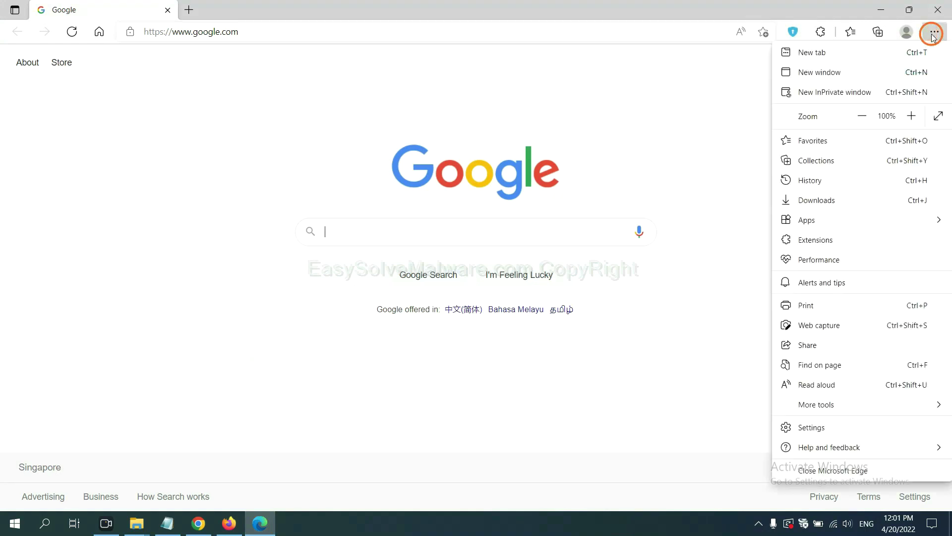
{"action": "right_click", "coordinate": [820, 241]}
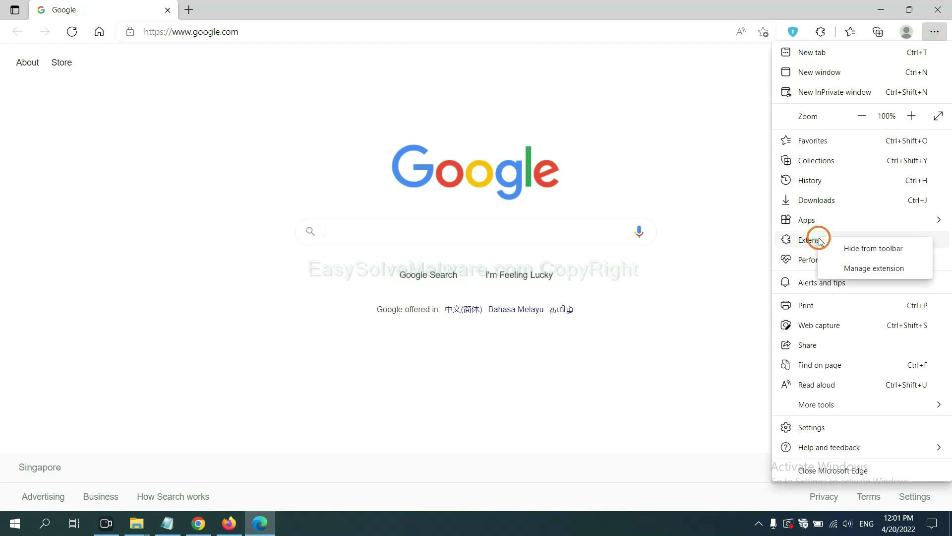
{"action": "left_click", "coordinate": [855, 268]}
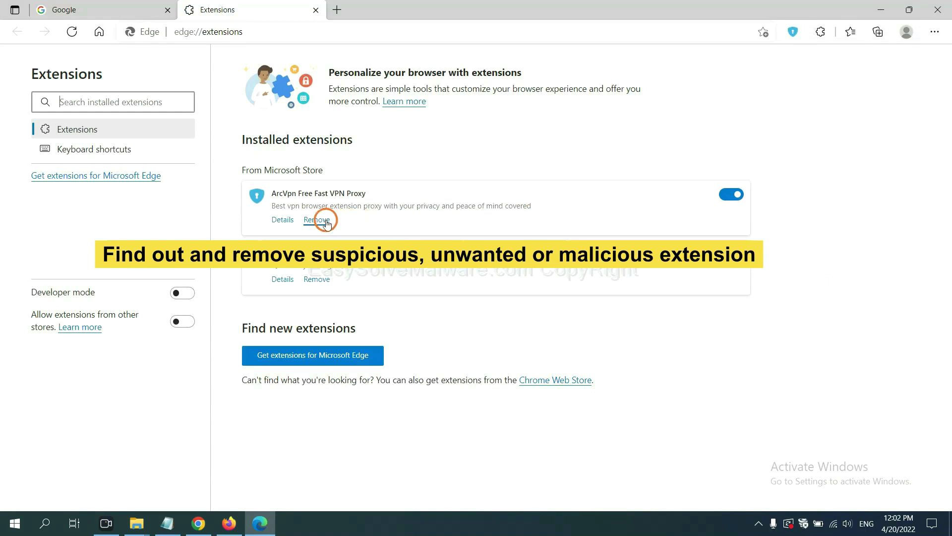
{"action": "left_click", "coordinate": [327, 223]}
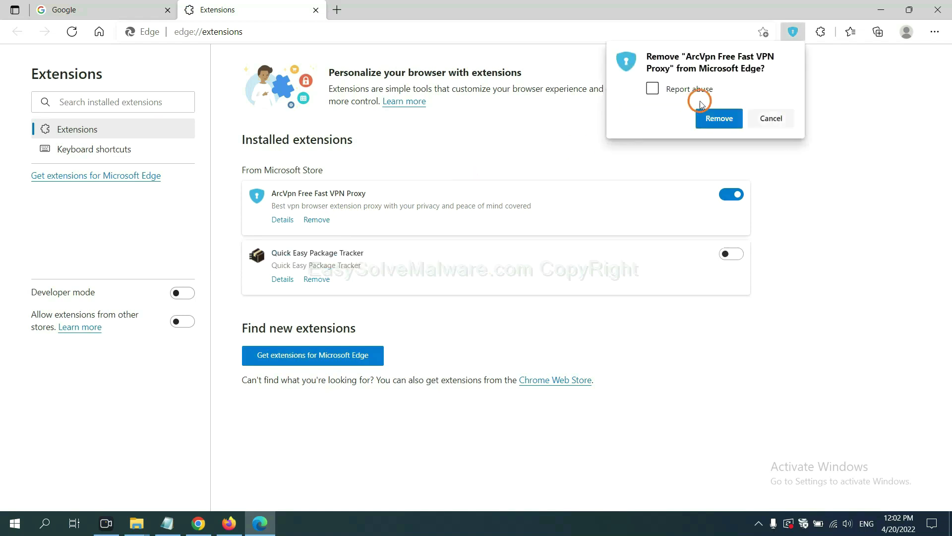
{"action": "left_click", "coordinate": [718, 119]}
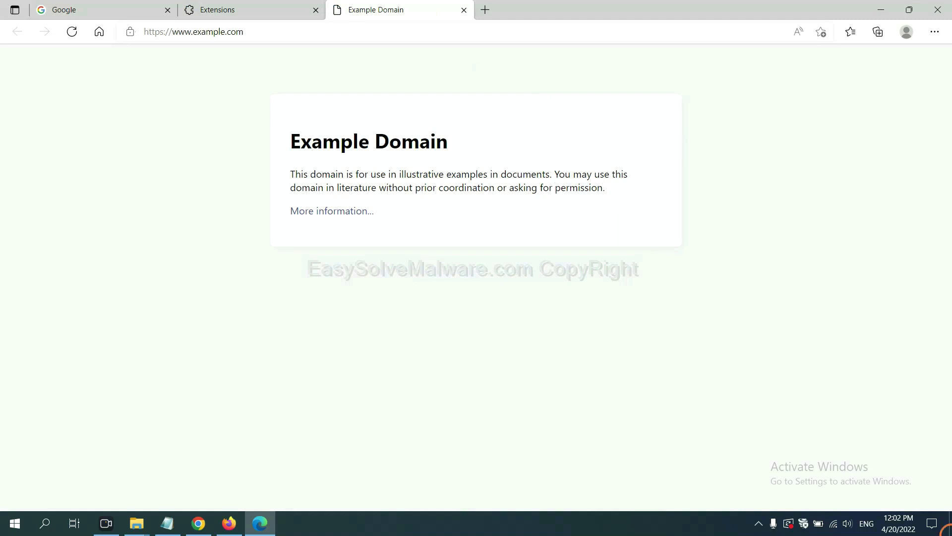
{"action": "left_click", "coordinate": [948, 528]}
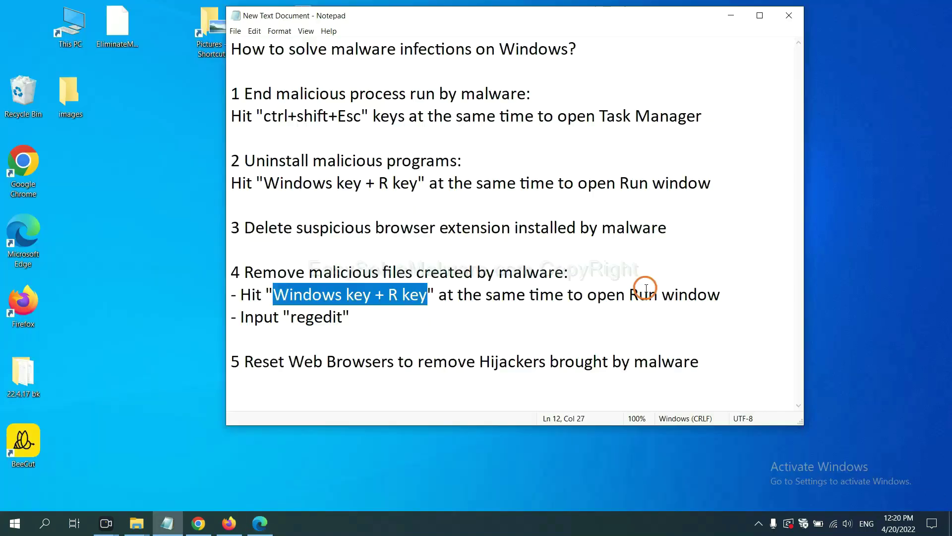
Step: Highlight the step 4 notes about removing malicious files with regedit
{"action": "left_click", "coordinate": [647, 292]}
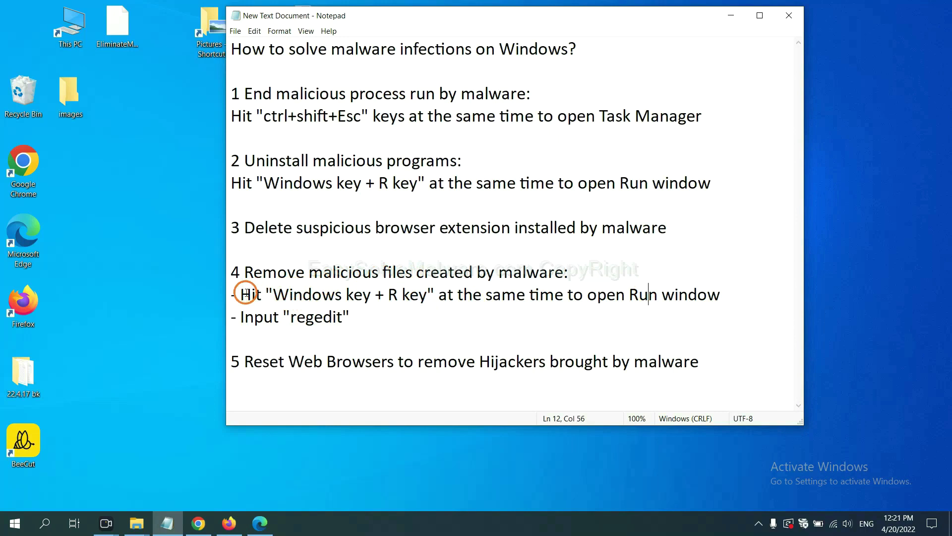
{"action": "left_click_drag", "start_coordinate": [246, 293], "coordinate": [540, 308]}
{"action": "left_click", "coordinate": [554, 300]}
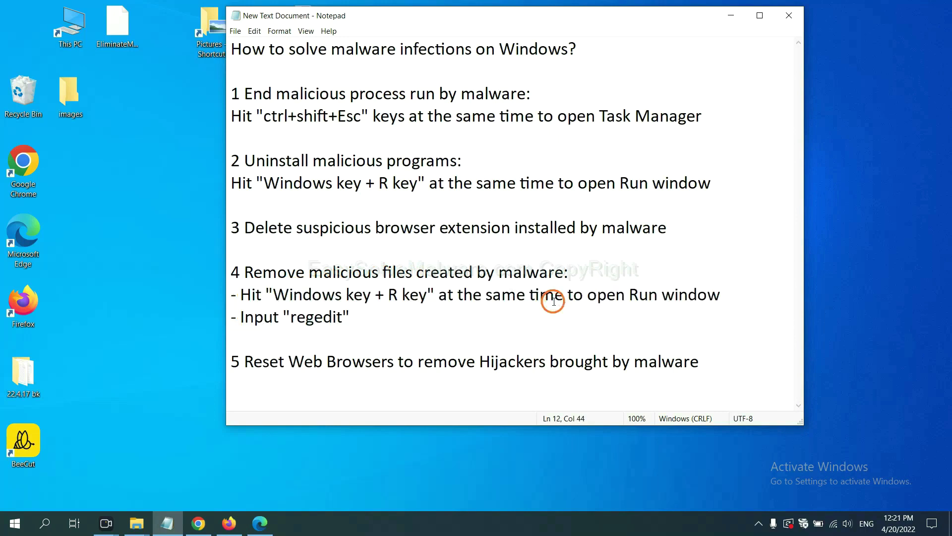
Step: Run regedit from the Run dialog to open Registry Editor
{"action": "key", "text": "super+r"}
{"action": "left_click_drag", "start_coordinate": [177, 379], "coordinate": [757, 193]}
{"action": "left_click", "coordinate": [673, 261]}
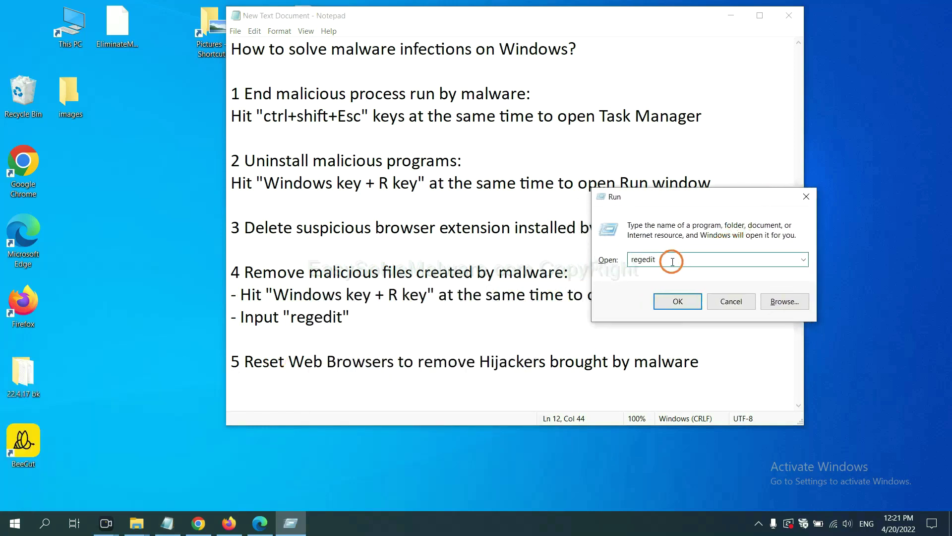
{"action": "left_click", "coordinate": [677, 300]}
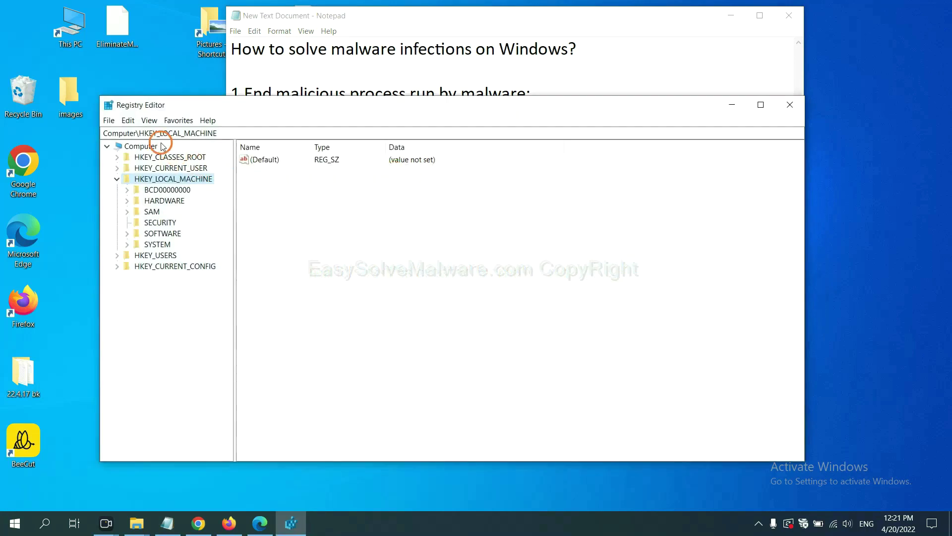
Step: Search the registry for 'be' with Edit > Find, landing on BeeCut.exe under FEATURE_BROWSER_EMULATION
{"action": "left_click", "coordinate": [134, 122]}
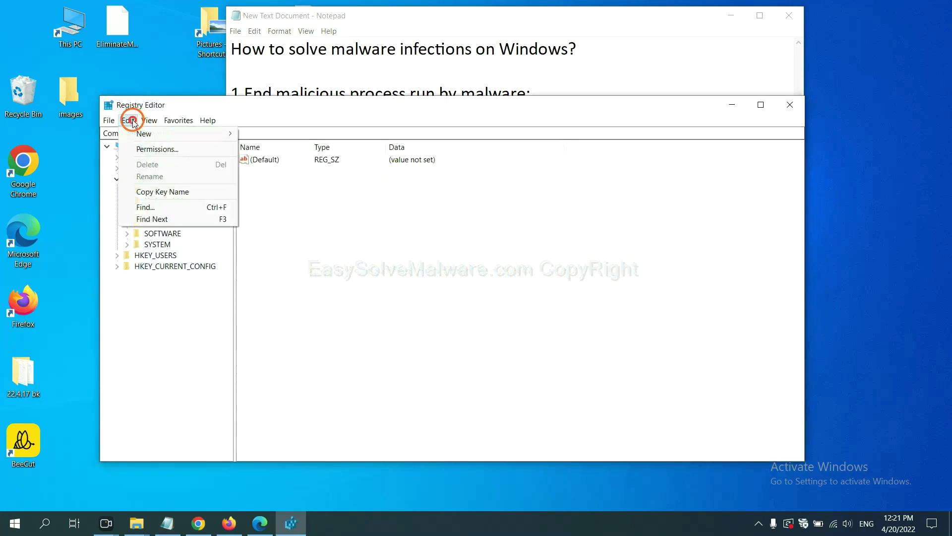
{"action": "left_click", "coordinate": [167, 207]}
{"action": "left_click_drag", "start_coordinate": [264, 151], "coordinate": [365, 181]}
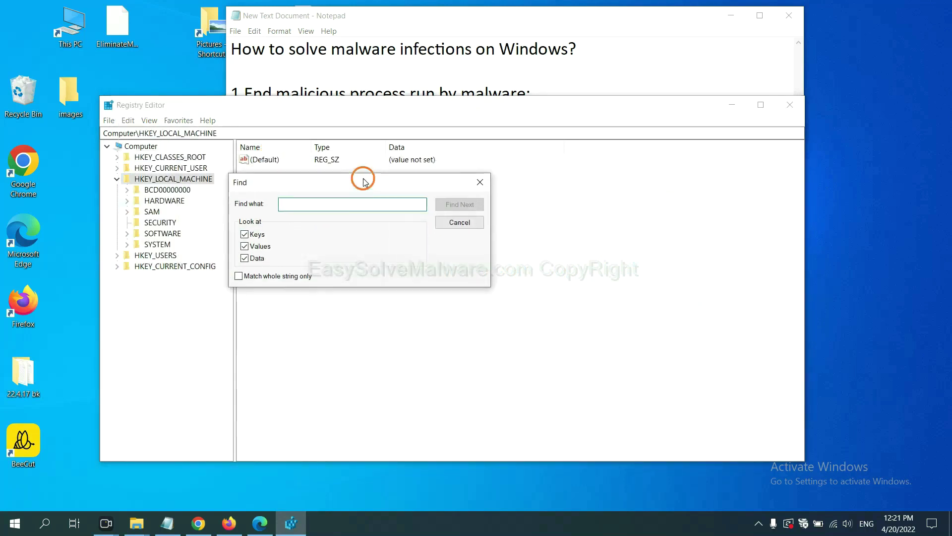
{"action": "left_click", "coordinate": [344, 207]}
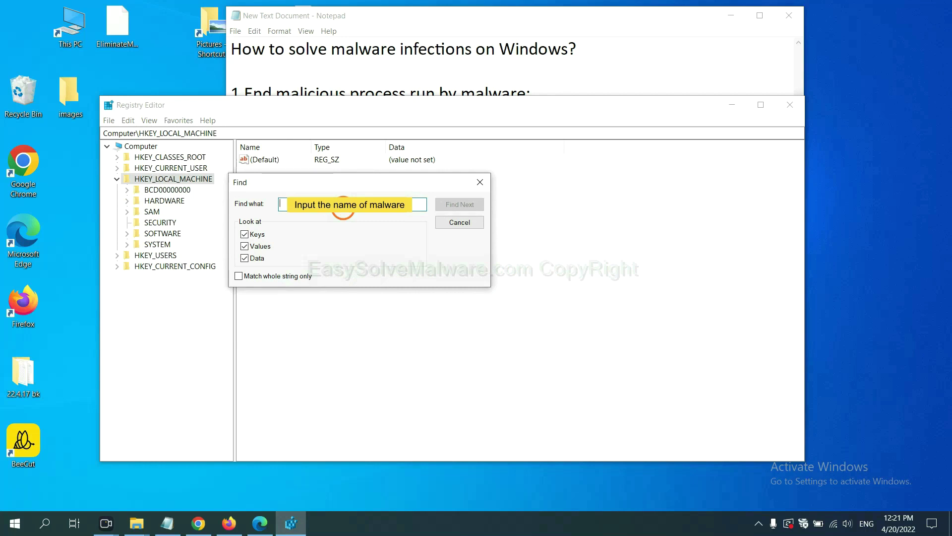
{"action": "type", "text": "be"}
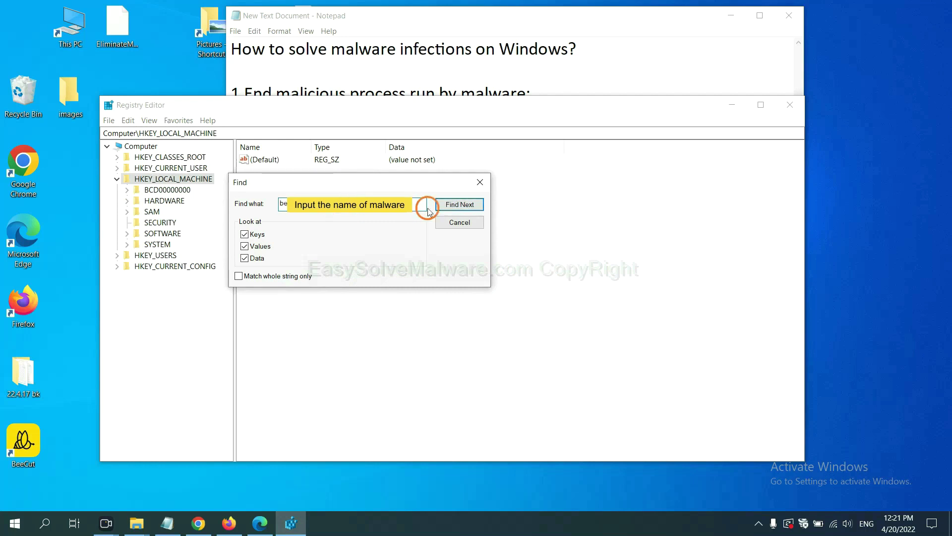
{"action": "left_click", "coordinate": [459, 205]}
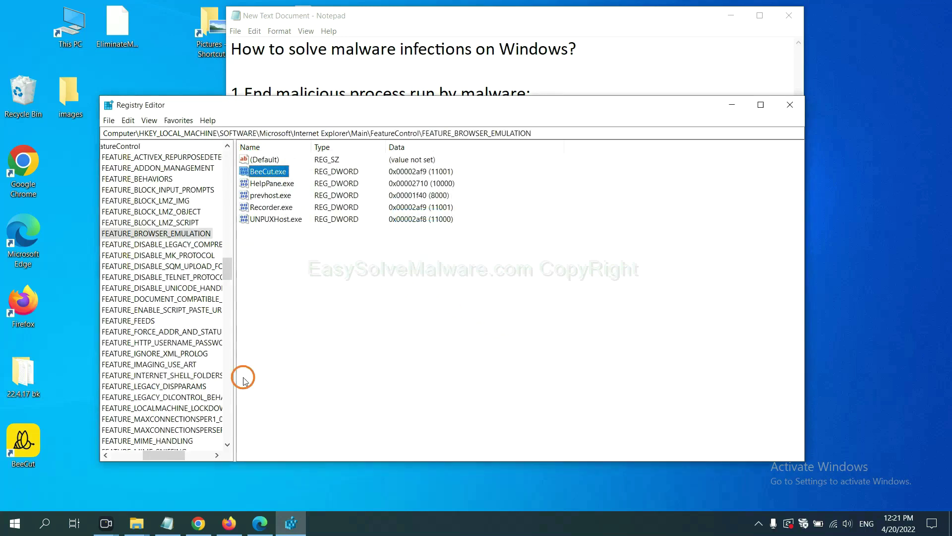
{"action": "mouse_move", "coordinate": [164, 456]}
{"action": "left_mouse_down"}
{"action": "mouse_move", "coordinate": [141, 452]}
{"action": "mouse_move", "coordinate": [153, 453]}
{"action": "left_mouse_up"}
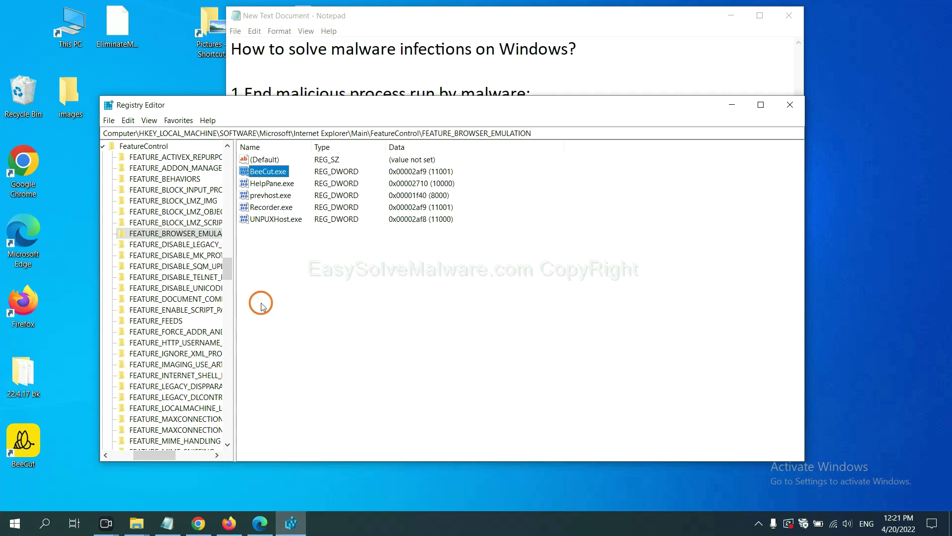
{"action": "right_click", "coordinate": [193, 235]}
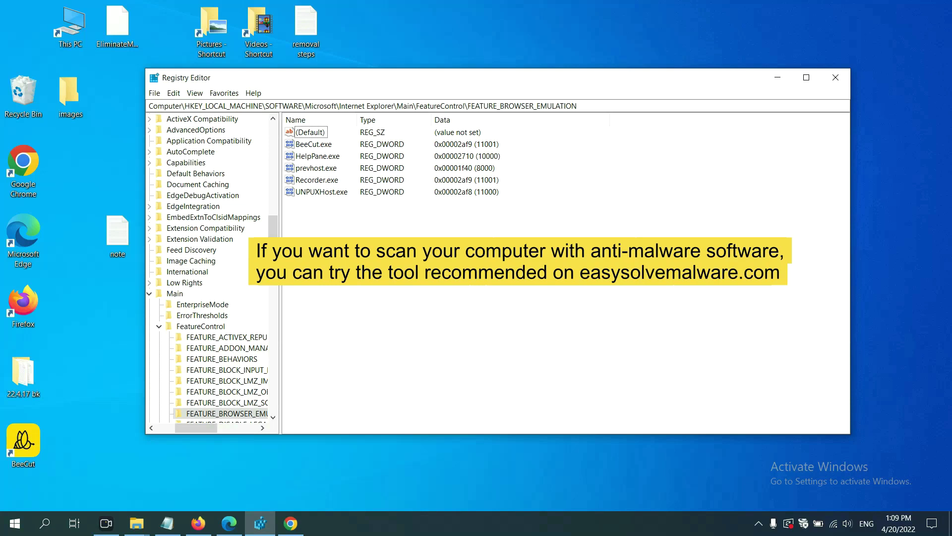
Step: Switch to the easysolvemalware.com guide in Chrome and scroll through its Quick Menu of removal steps
{"action": "left_click", "coordinate": [292, 522]}
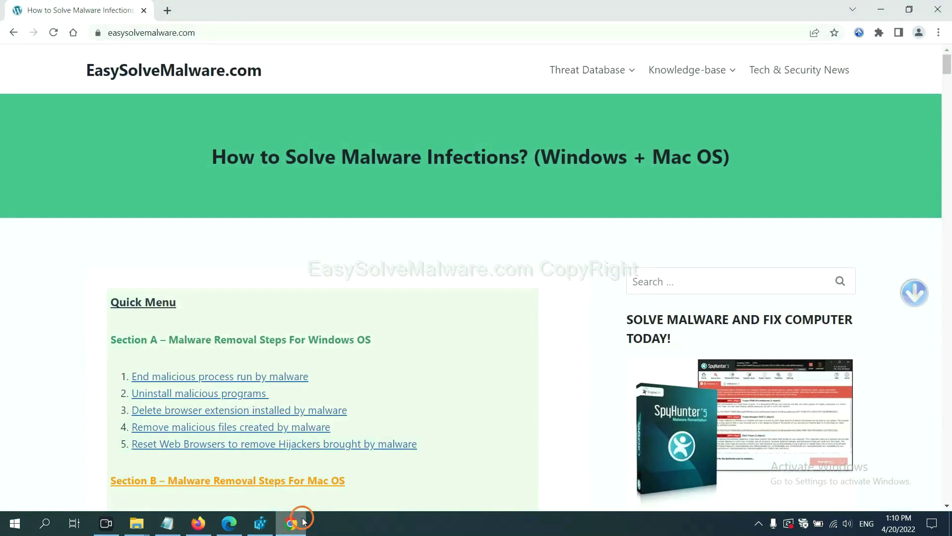
{"action": "scroll", "coordinate": [691, 330], "scroll_direction": "down", "scroll_amount": 1}
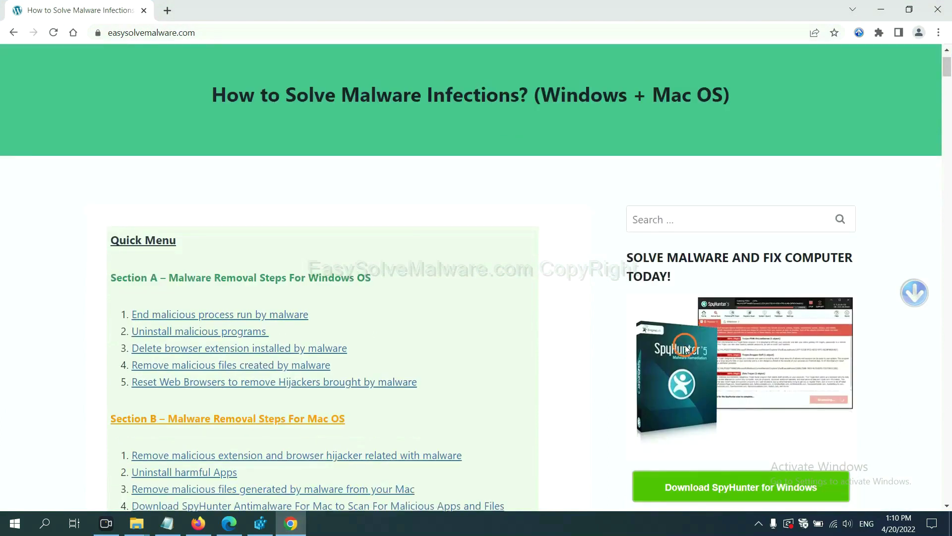
{"action": "scroll", "coordinate": [686, 317], "scroll_direction": "up", "scroll_amount": 1}
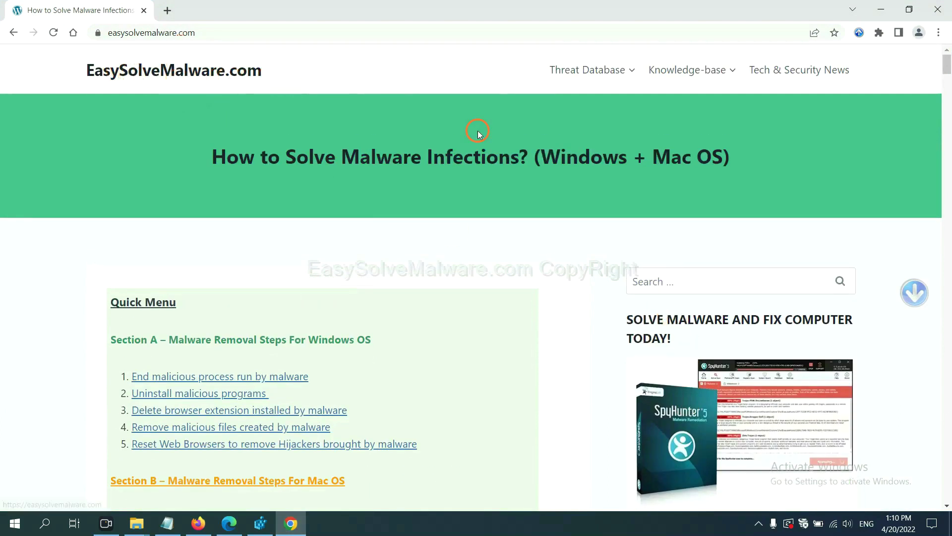
{"action": "scroll", "coordinate": [779, 330], "scroll_direction": "down", "scroll_amount": 3}
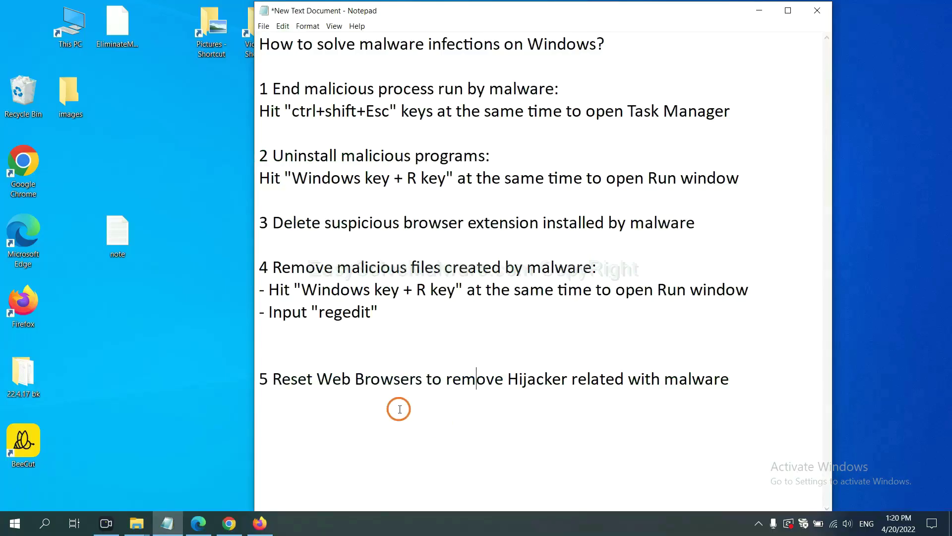
Step: Search Chrome settings for 'reset' and open the 'Restore settings to their original defaults' confirmation
{"action": "left_click", "coordinate": [223, 527]}
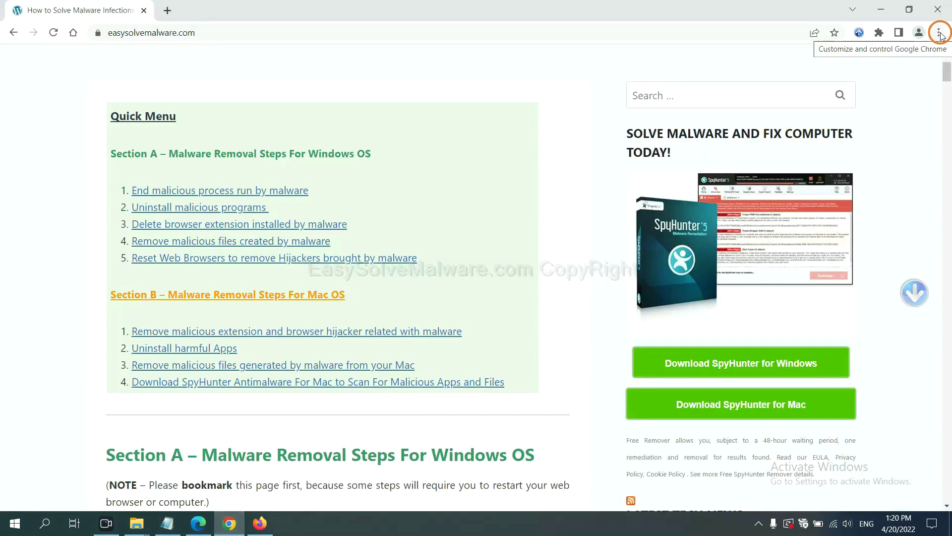
{"action": "left_click", "coordinate": [940, 34]}
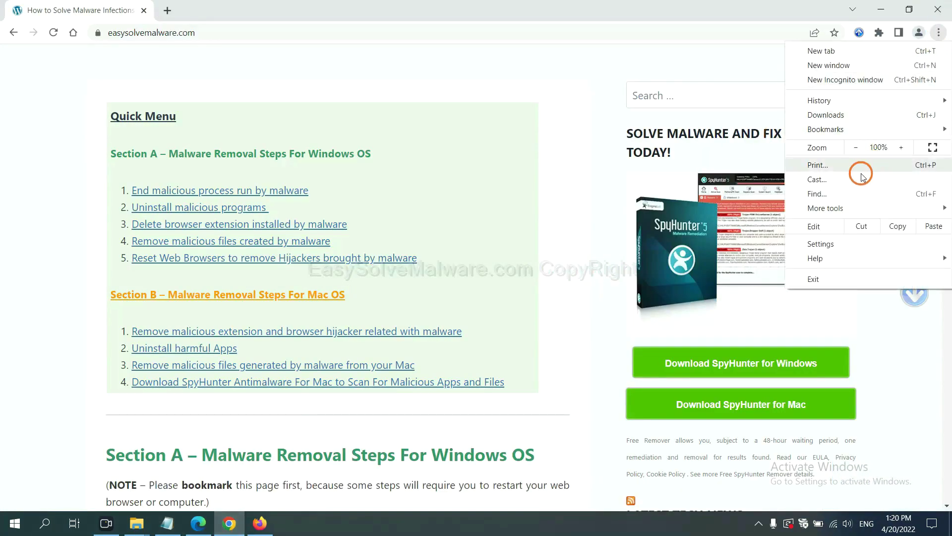
{"action": "left_click", "coordinate": [833, 243]}
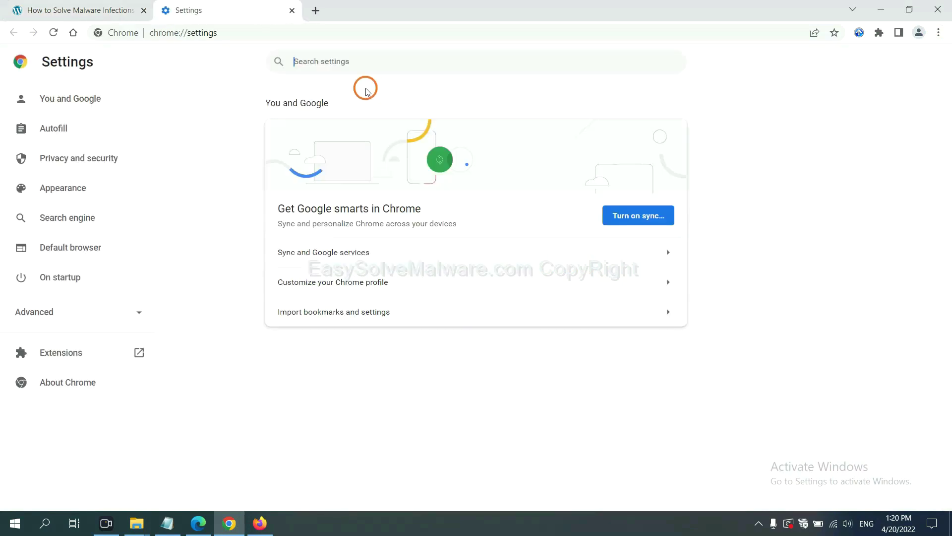
{"action": "type", "text": "reset"}
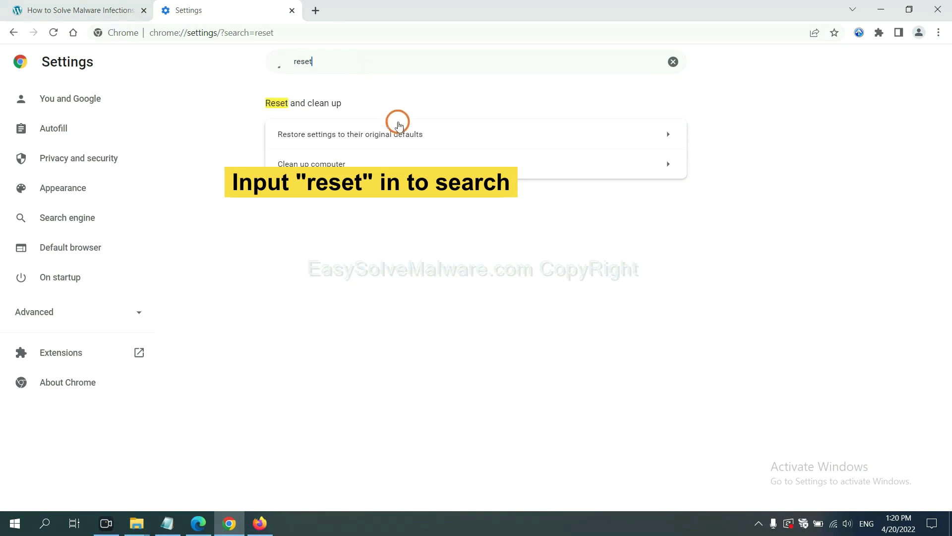
{"action": "left_click", "coordinate": [409, 137]}
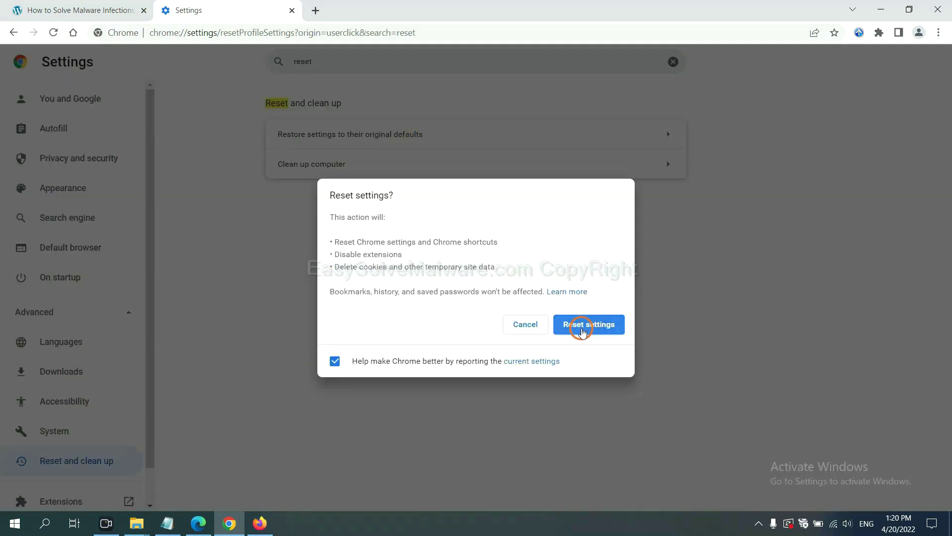
{"action": "left_click", "coordinate": [261, 522]}
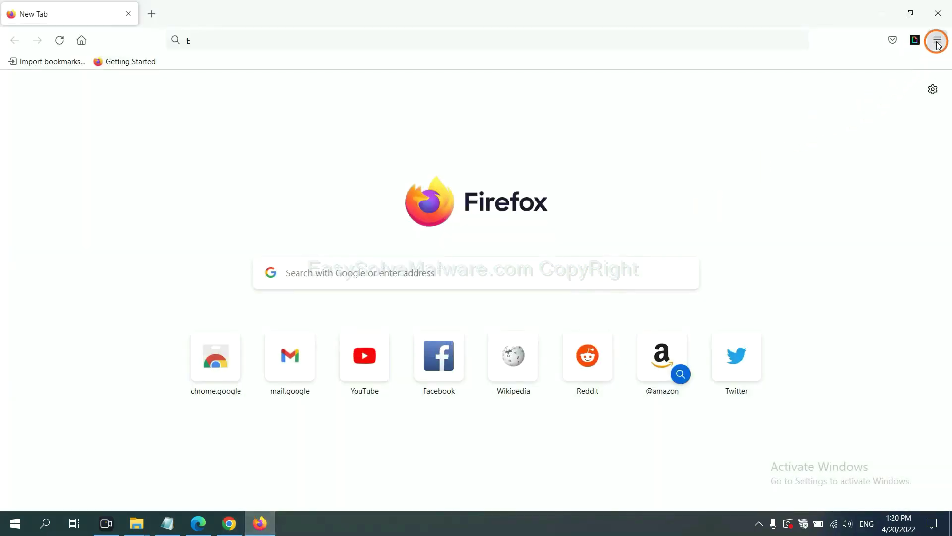
Step: Go to Firefox's Troubleshooting Information page through Help and start Refresh Firefox
{"action": "left_click", "coordinate": [937, 42]}
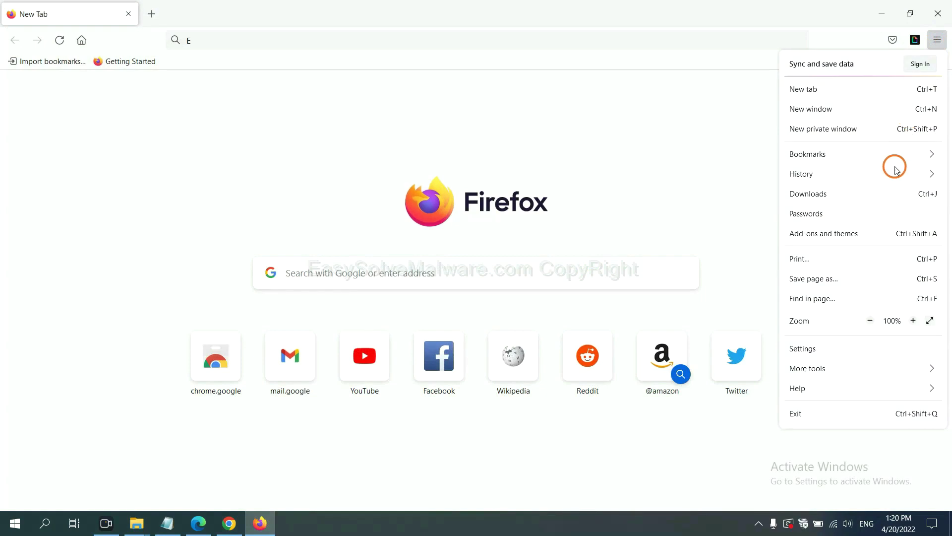
{"action": "left_click", "coordinate": [819, 385]}
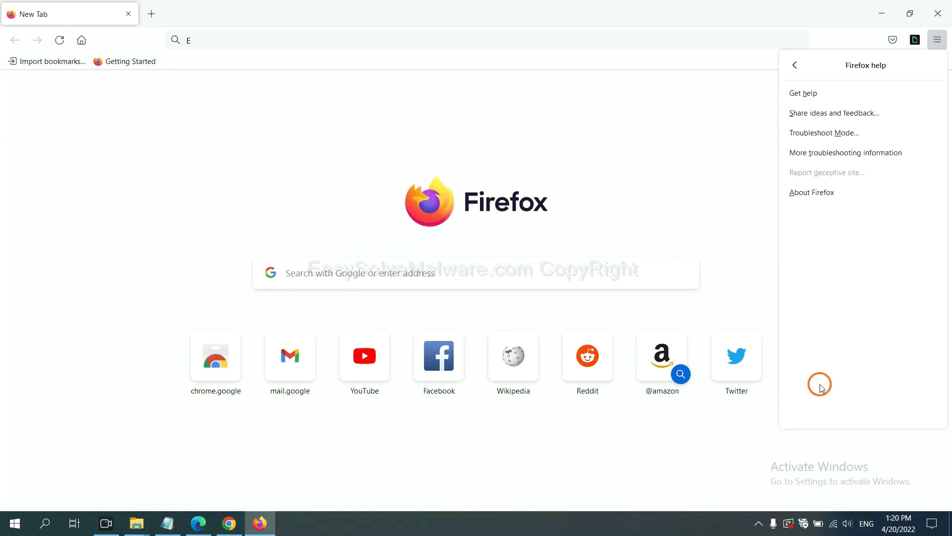
{"action": "left_click", "coordinate": [836, 153]}
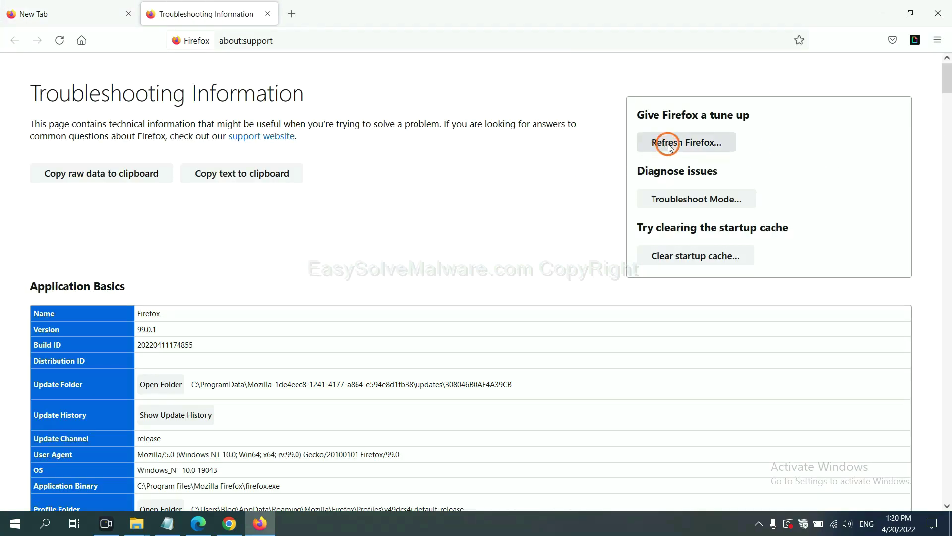
{"action": "left_click", "coordinate": [670, 145]}
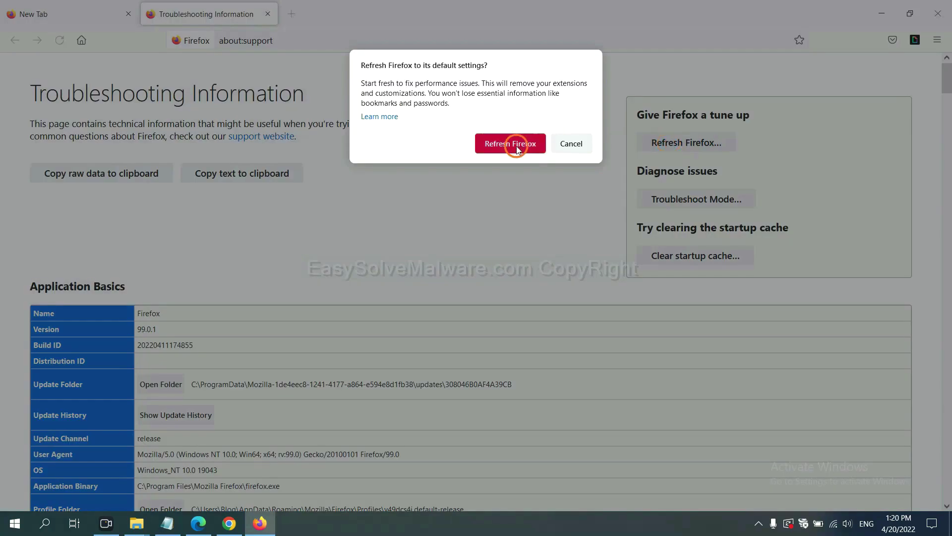
Step: Search Edge settings for 'reset' and open the 'Restore settings to their default values' confirmation
{"action": "left_click", "coordinate": [199, 523]}
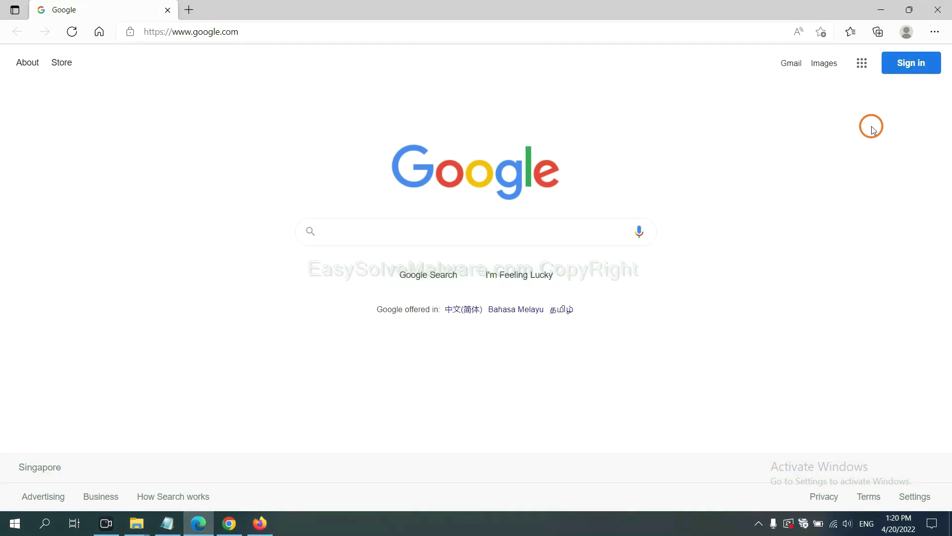
{"action": "left_click", "coordinate": [935, 32]}
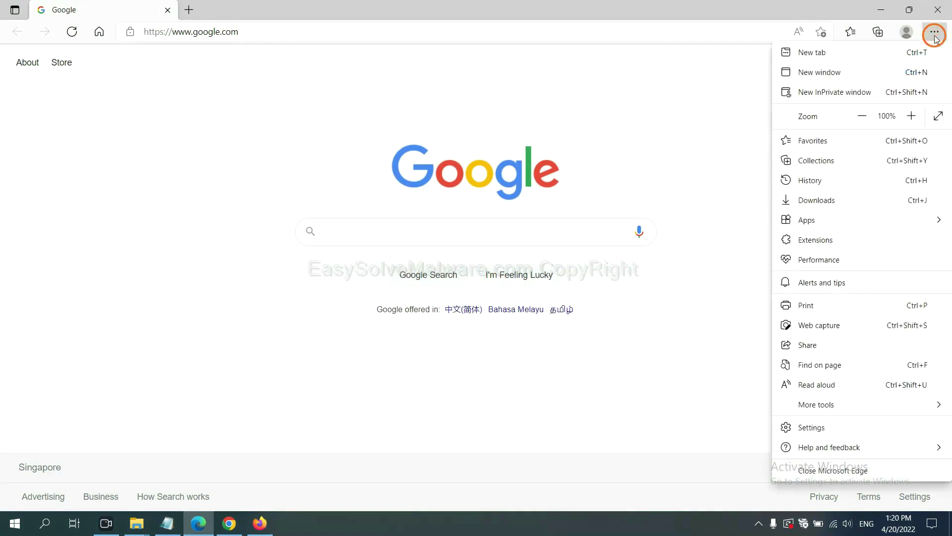
{"action": "left_click", "coordinate": [821, 428]}
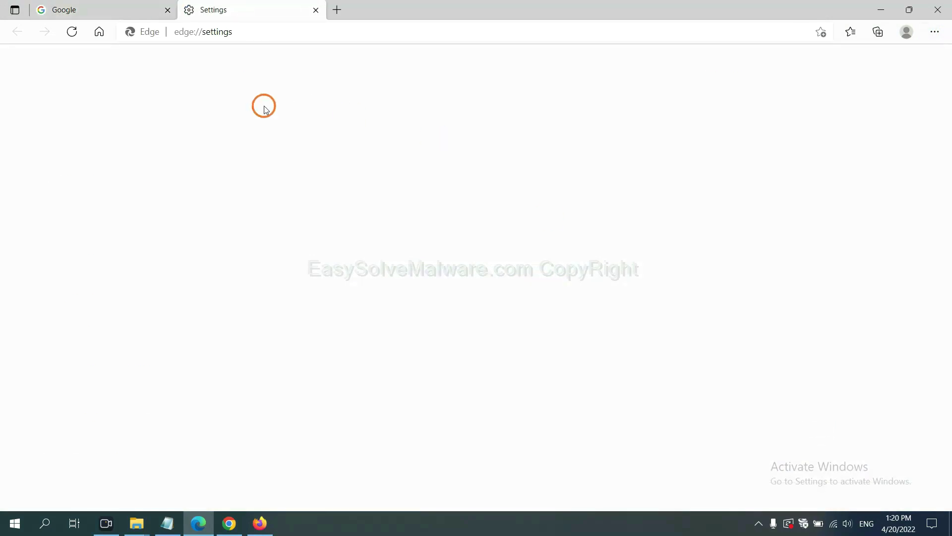
{"action": "left_click", "coordinate": [140, 105]}
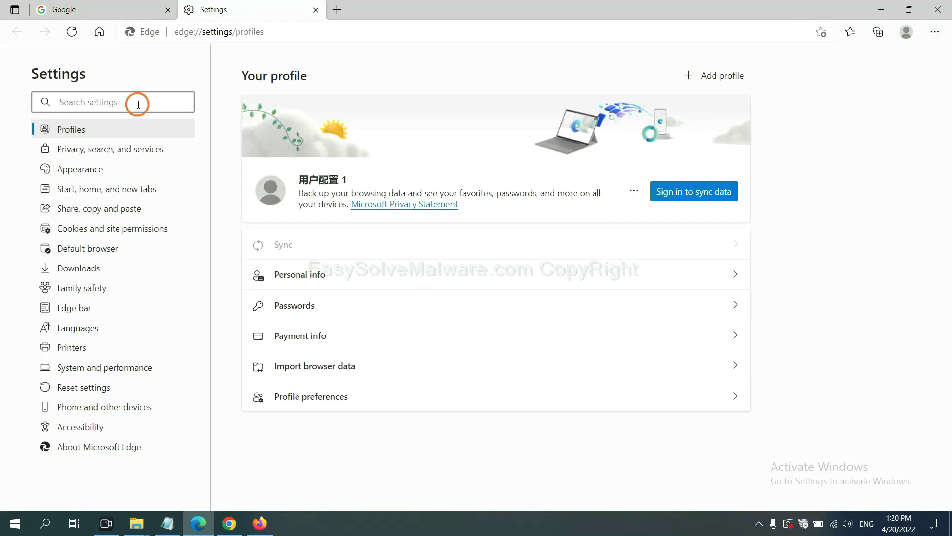
{"action": "type", "text": "re"}
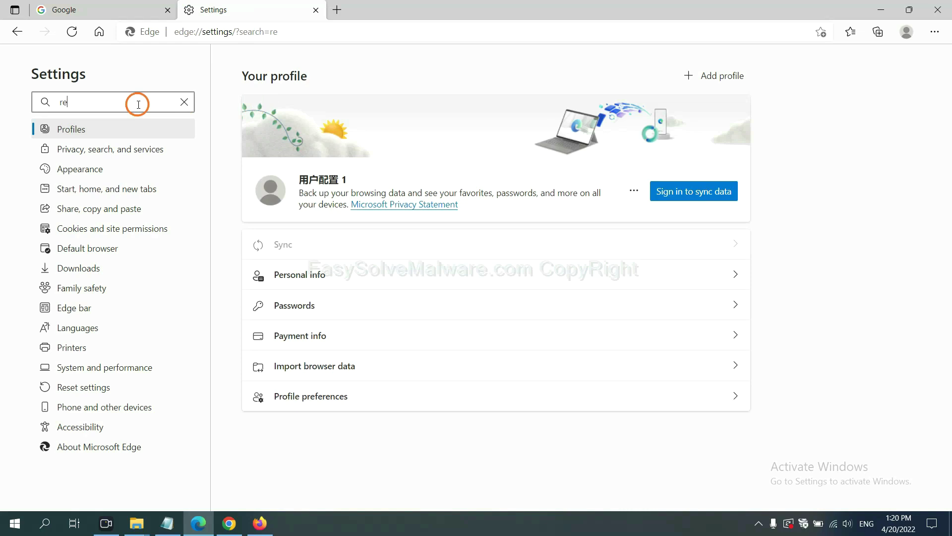
{"action": "type", "text": "set"}
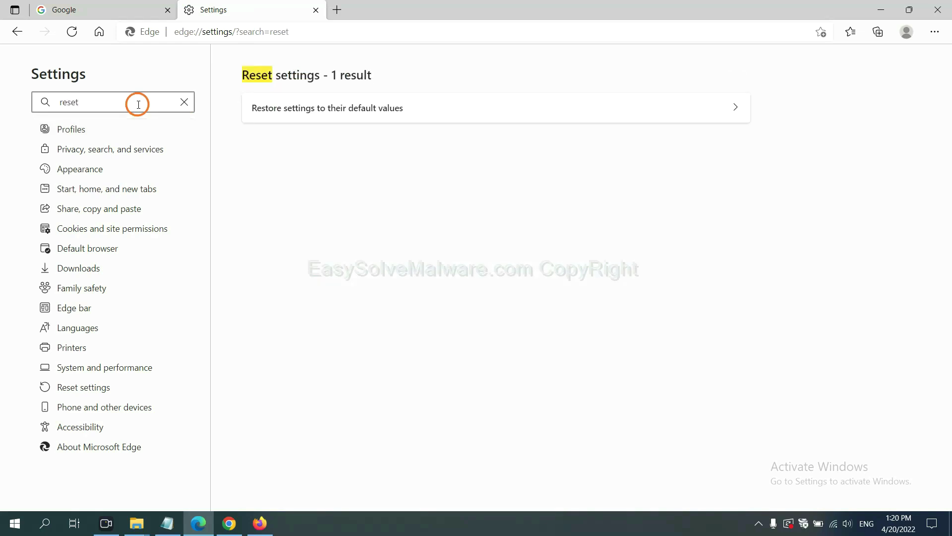
{"action": "left_click", "coordinate": [339, 110]}
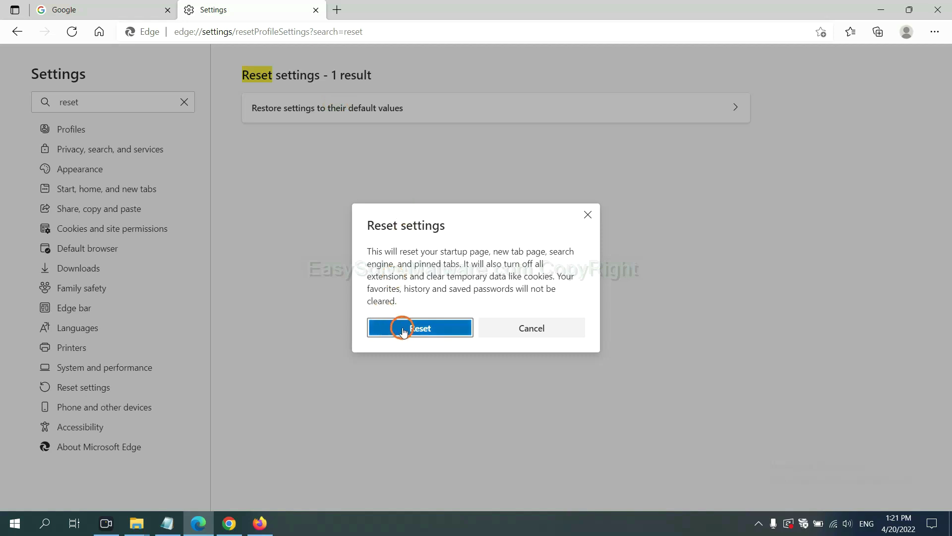